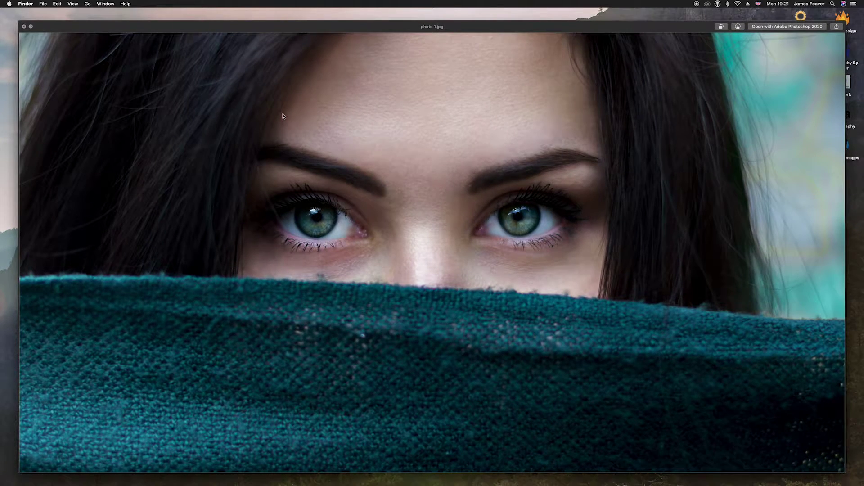
Browse through the sample portrait photos in the desktop preview.
key("Right")
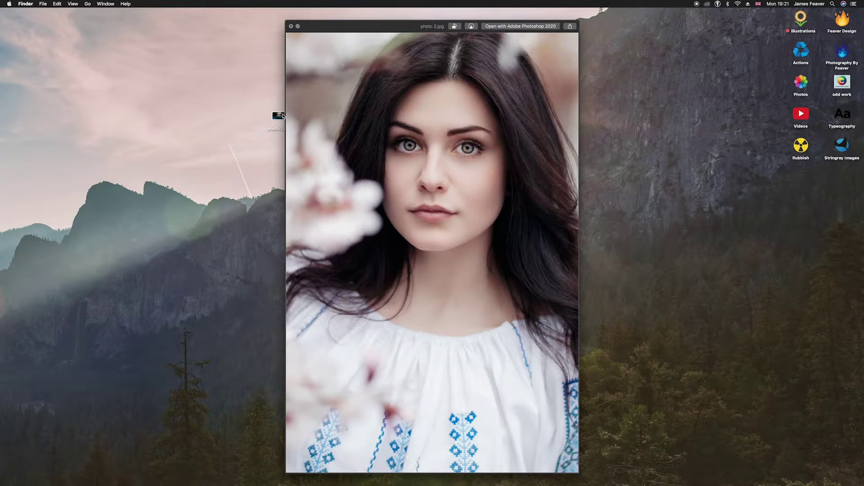
key("Right")
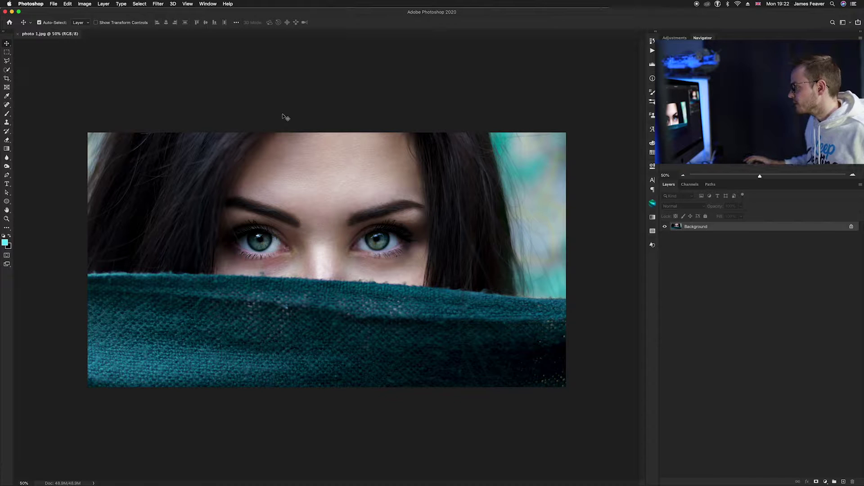
Duplicate the Background layer of photo 1.jpg and name the copy Sharpen.
scroll(380, 247, "up", 5)
left_click_drag(380, 242, 375, 257)
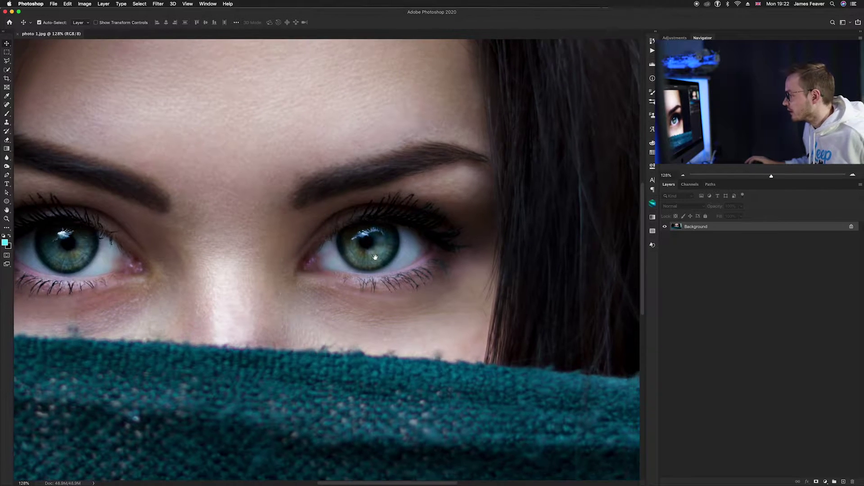
scroll(375, 257, "up", 3)
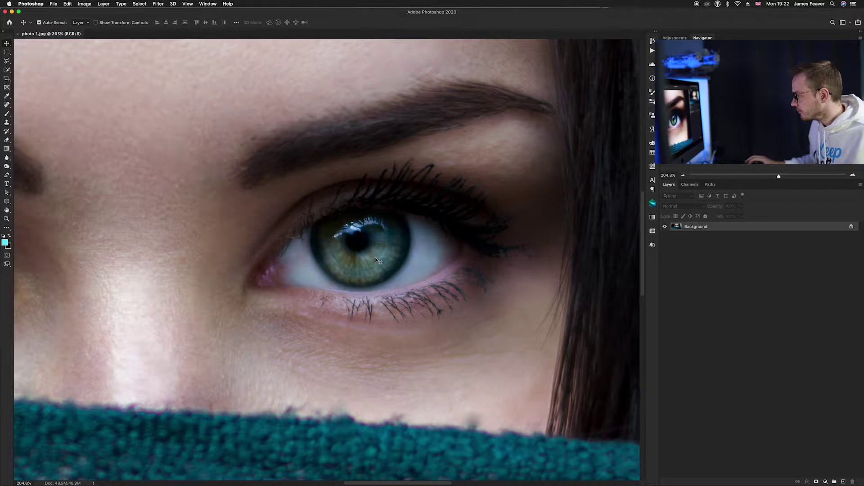
scroll(372, 252, "up", 2)
left_click_drag(383, 244, 356, 261)
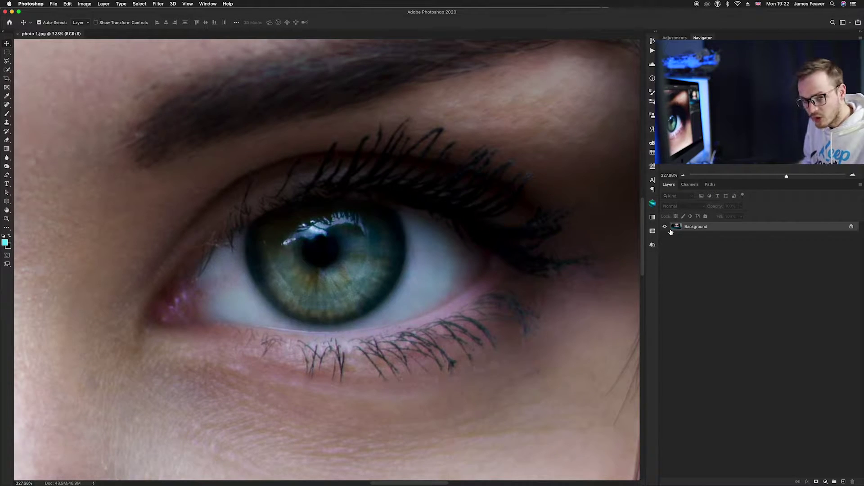
key("super+j")
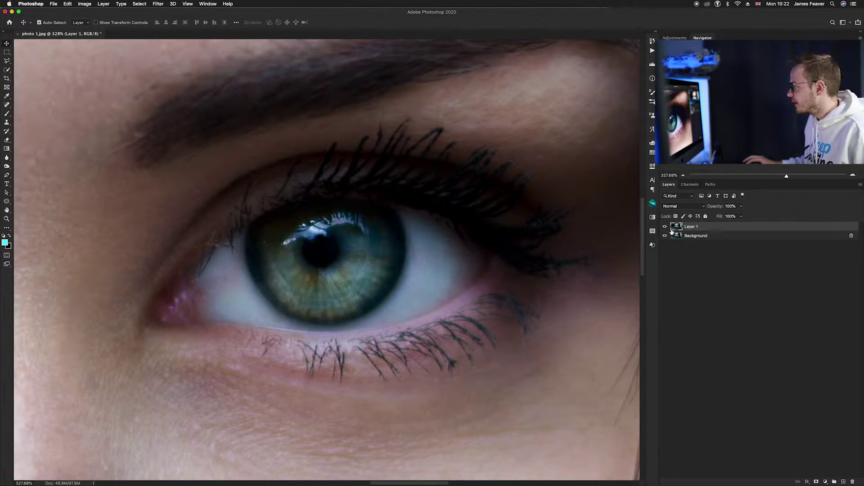
double_click(691, 226)
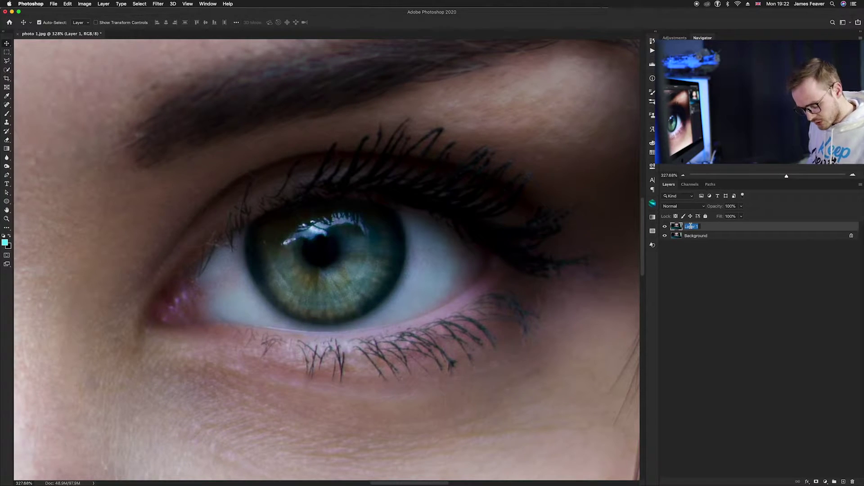
type("Sharpen")
key("Return")
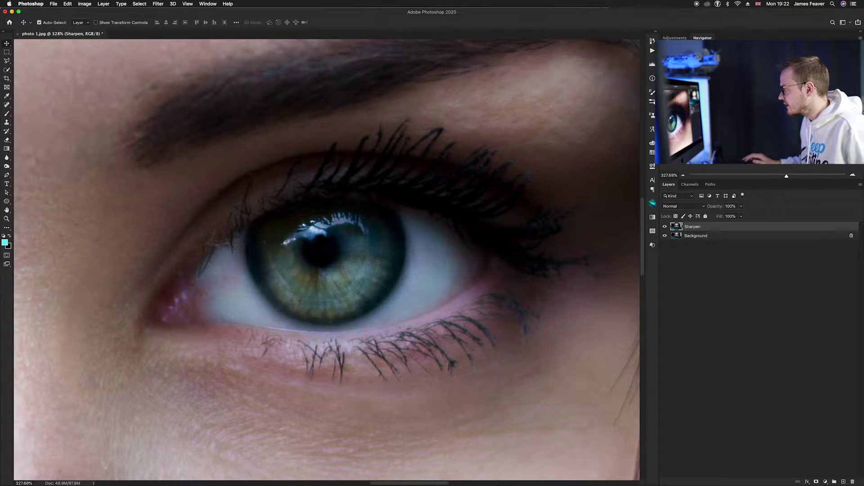
Convert the Sharpen layer to a smart object and apply a High Pass filter with a 5.0 pixel radius.
right_click(722, 229)
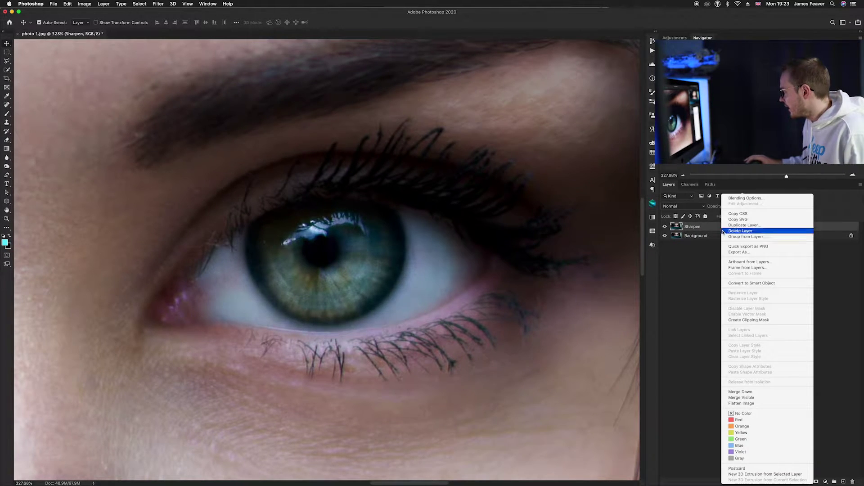
left_click(732, 283)
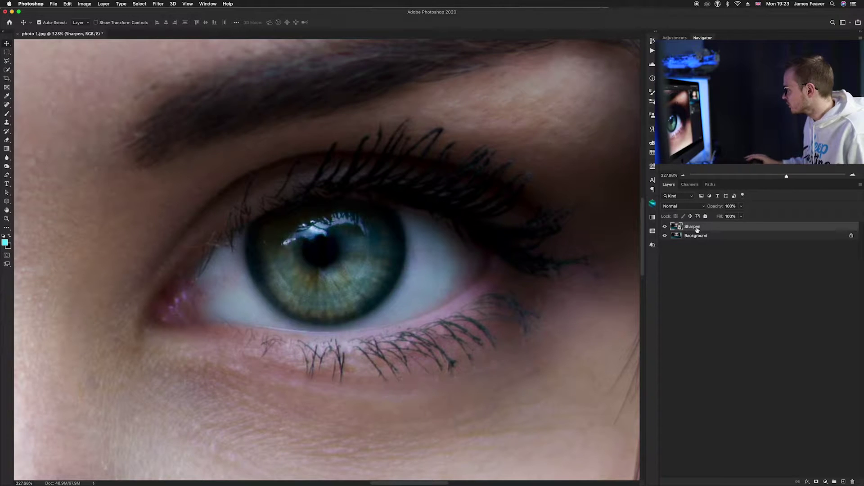
left_click(143, 5)
mouse_move(158, 4)
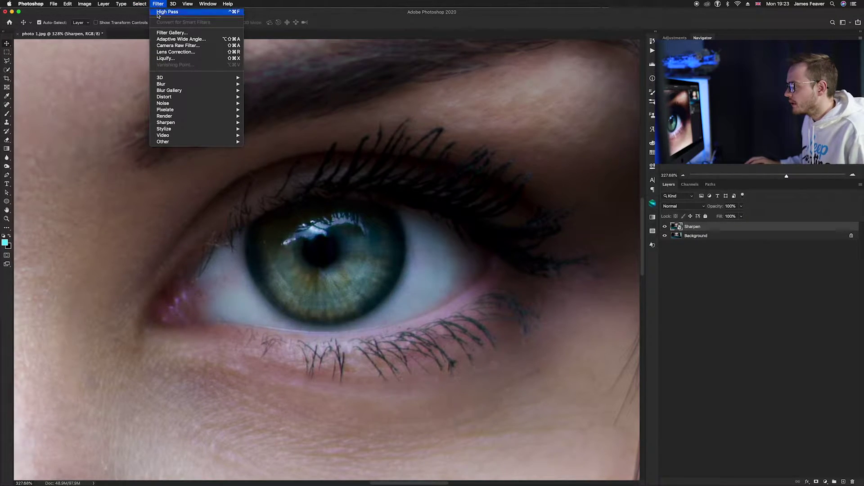
mouse_move(161, 142)
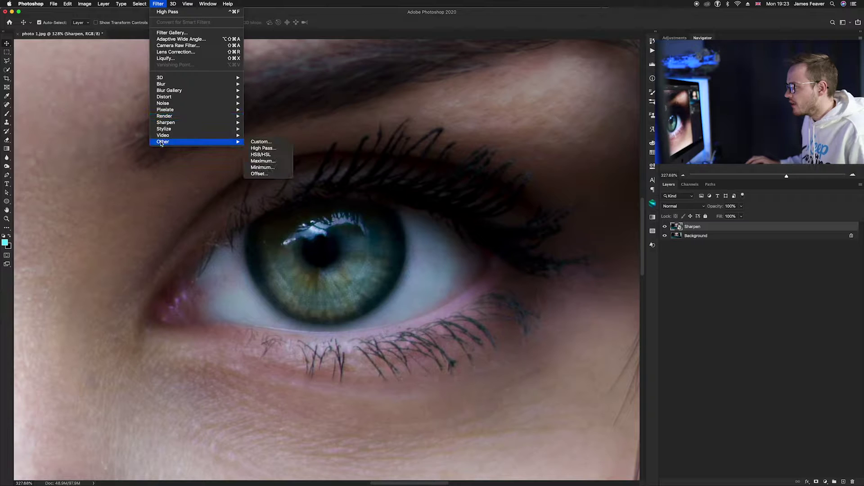
left_click(263, 149)
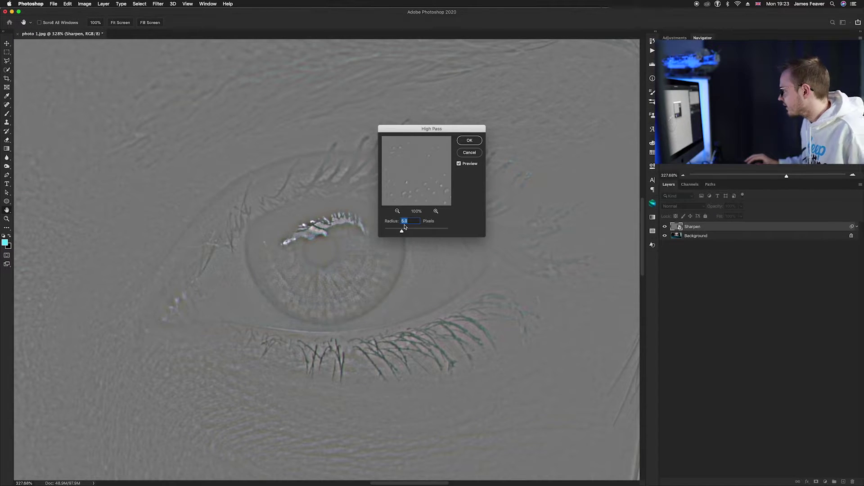
left_click(468, 141)
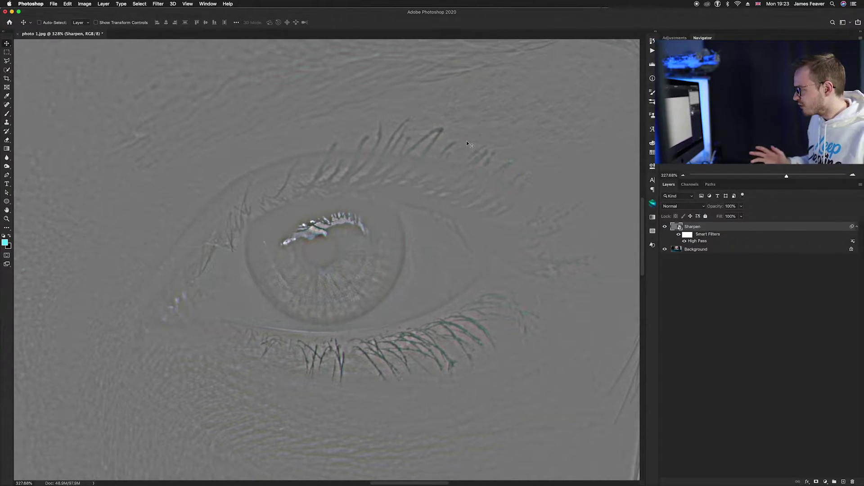
Set the Sharpen layer's blend mode to Overlay and compare the image with and without the layer.
key("super+0")
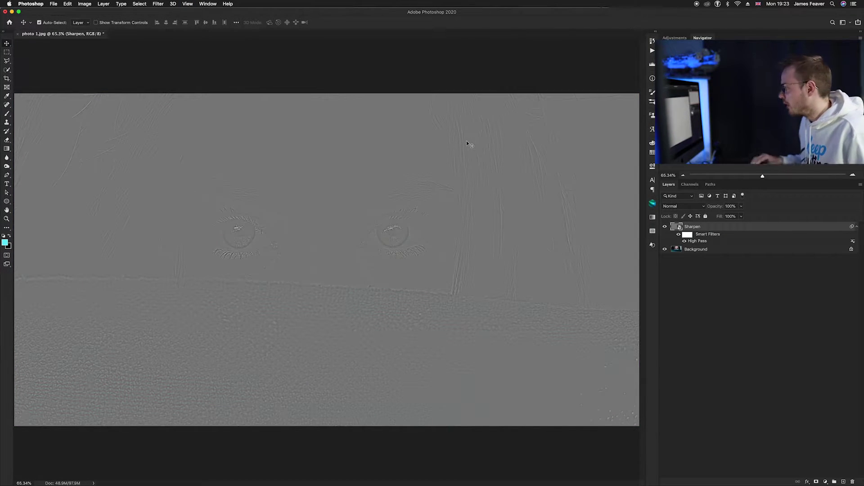
left_click(671, 206)
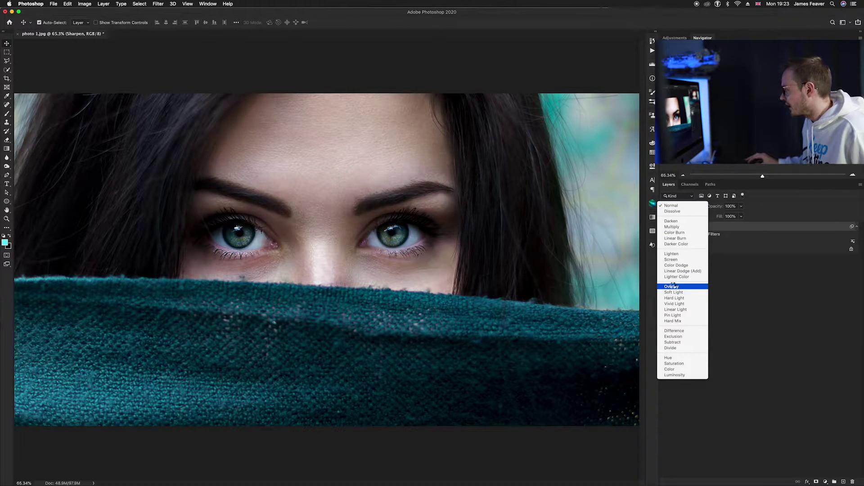
left_click(671, 286)
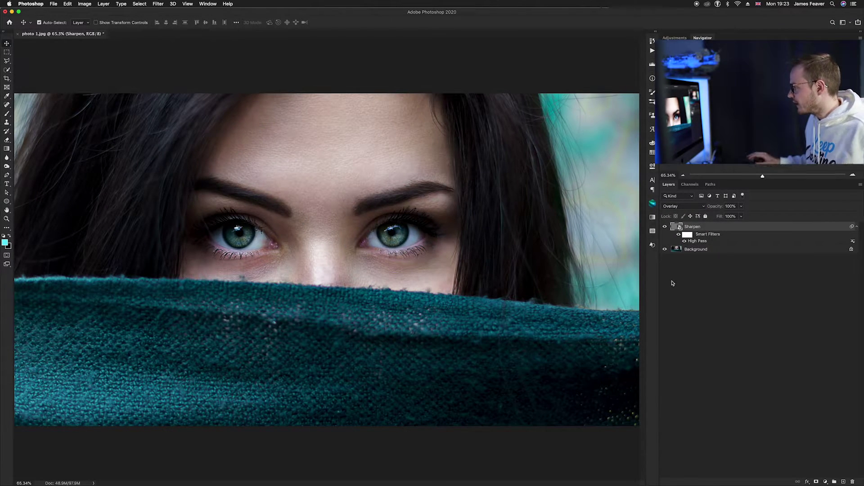
scroll(474, 233, "up", 5)
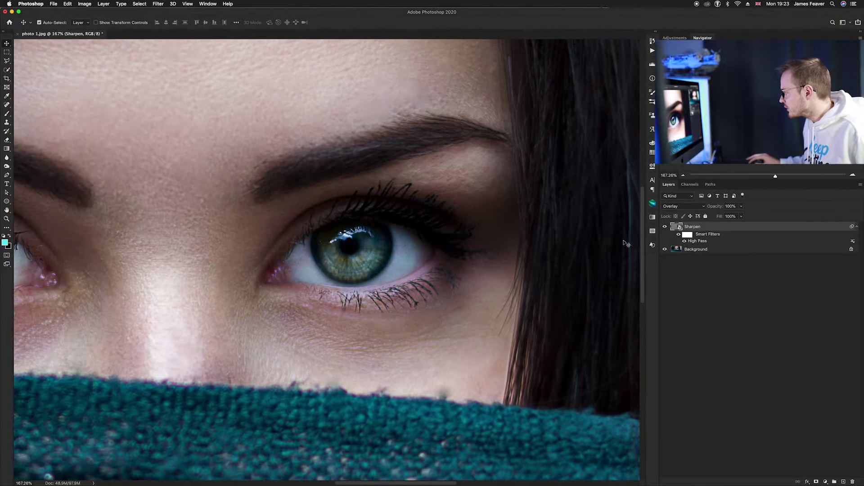
left_click(665, 227)
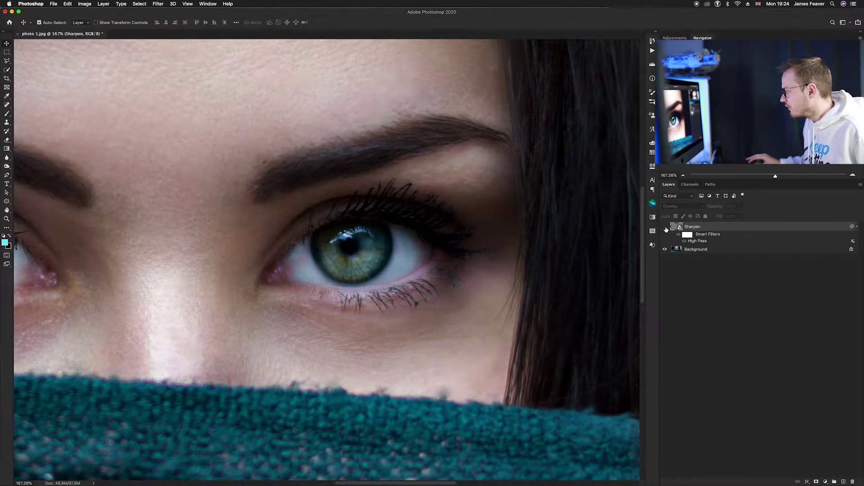
left_click(666, 227)
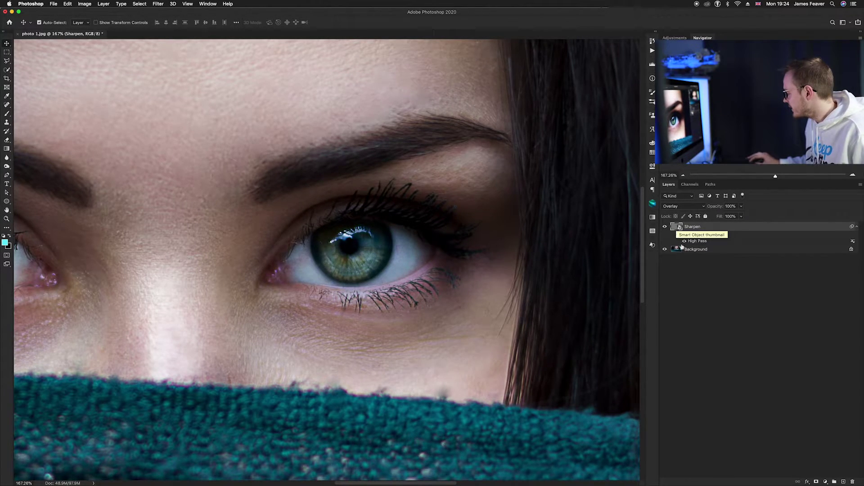
Add a layer mask to the Sharpen layer and paint black over both eyes with a soft brush.
left_click(815, 482)
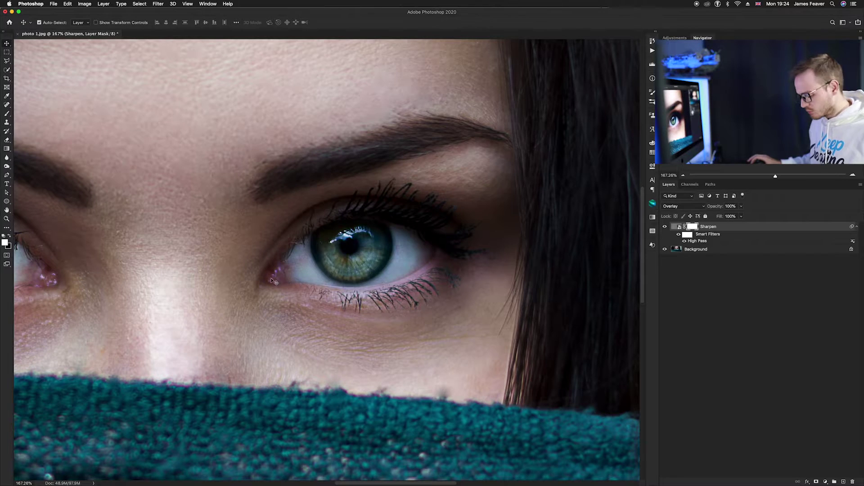
key("b")
left_click_drag(322, 262, 354, 261)
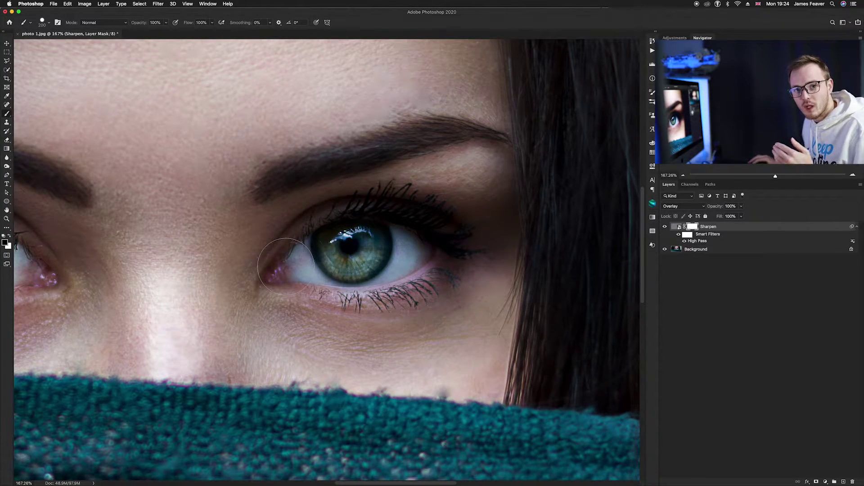
mouse_move(351, 292)
left_mouse_down()
mouse_move(360, 218)
mouse_move(336, 229)
mouse_move(421, 216)
mouse_move(435, 243)
mouse_move(432, 269)
mouse_move(365, 284)
mouse_move(297, 264)
mouse_move(380, 228)
mouse_move(418, 254)
mouse_move(282, 268)
mouse_move(387, 264)
mouse_move(392, 224)
mouse_move(306, 228)
left_mouse_up()
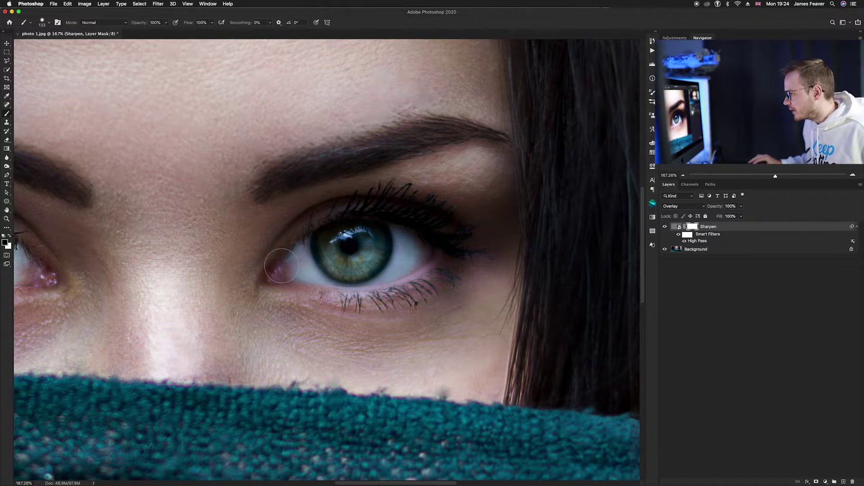
scroll(282, 261, "left", 15)
mouse_move(449, 255)
left_mouse_down()
mouse_move(336, 200)
mouse_move(259, 225)
mouse_move(314, 286)
mouse_move(384, 267)
mouse_move(372, 254)
mouse_move(334, 248)
mouse_move(357, 225)
mouse_move(362, 250)
mouse_move(273, 242)
mouse_move(362, 268)
mouse_move(445, 267)
mouse_move(388, 213)
mouse_move(276, 225)
mouse_move(336, 272)
mouse_move(135, 252)
mouse_move(275, 299)
left_mouse_up()
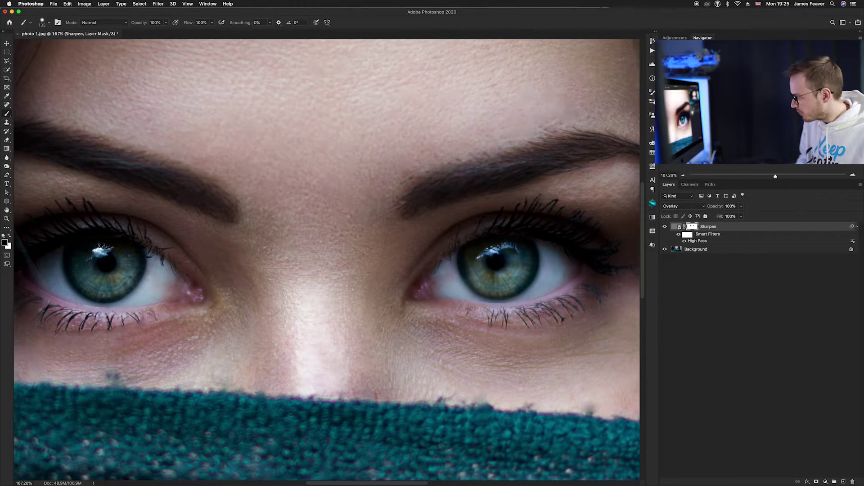
Invert the Sharpen mask, paint the missed grey spots inside both eye shapes white, and compare the image with and without the layer.
key("super+i")
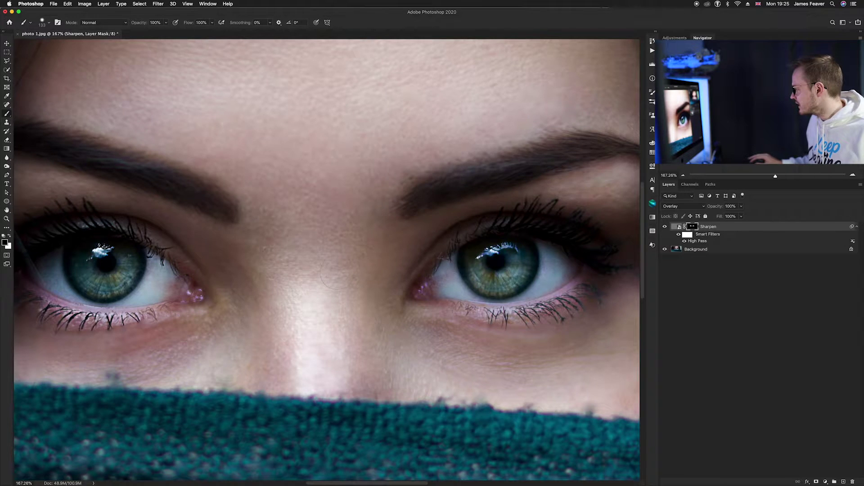
left_click(694, 227, "alt")
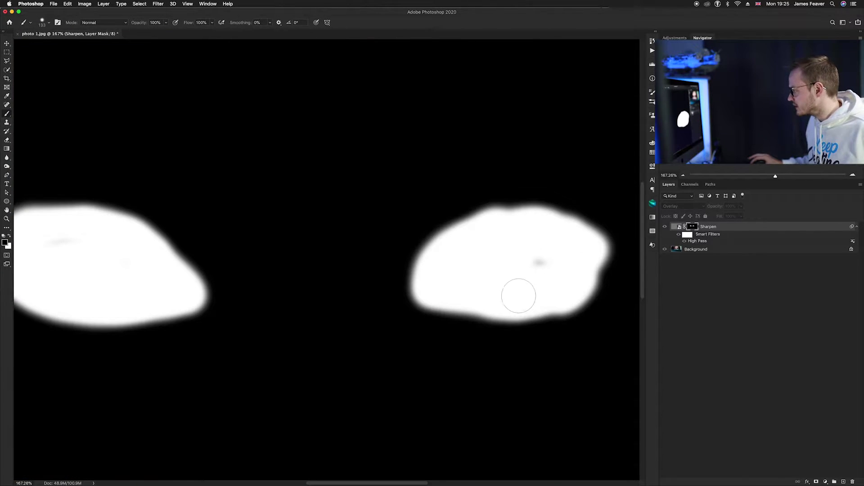
left_click(540, 266)
key("x")
left_click_drag(540, 265, 540, 259)
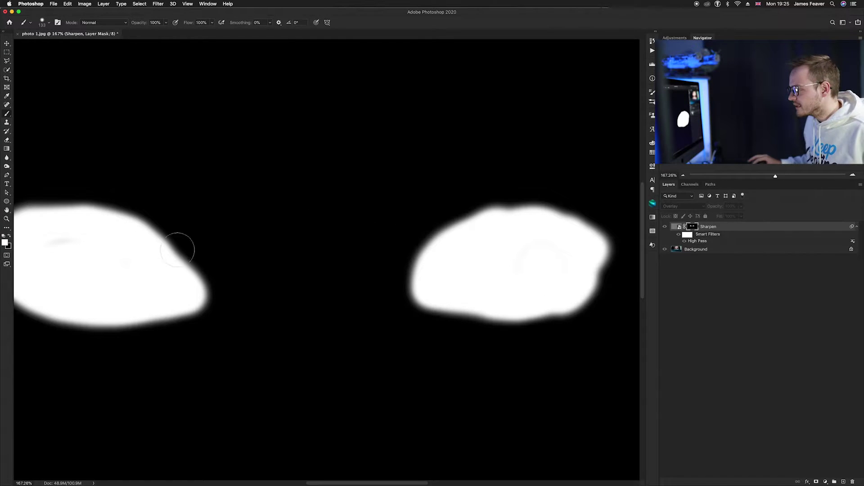
scroll(103, 263, "left", 3)
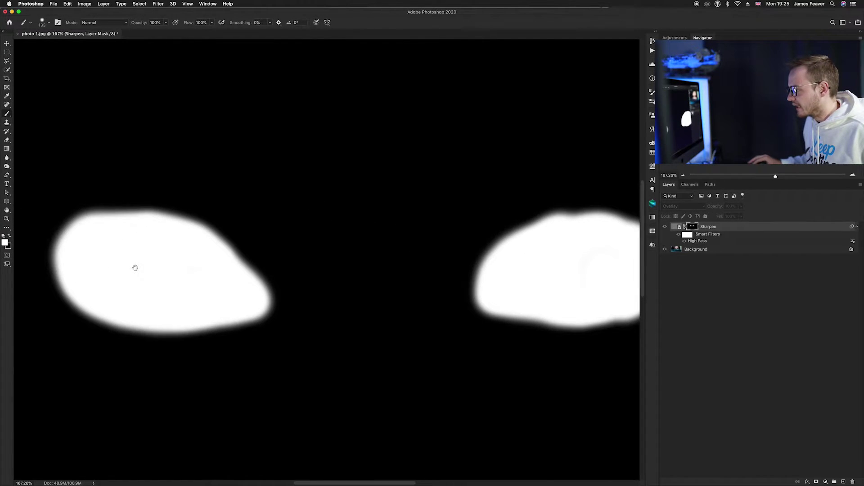
scroll(355, 289, "right", 6)
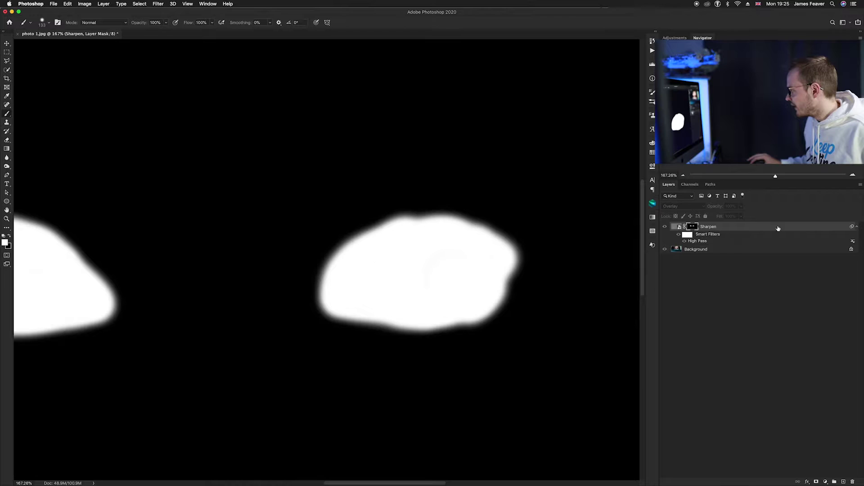
left_click(675, 227)
left_click(666, 227)
left_click(666, 227)
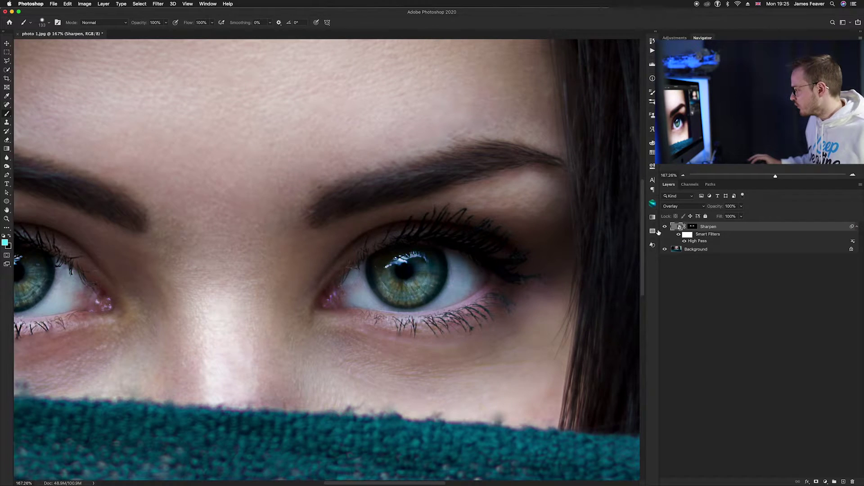
Add a Curves adjustment layer above the Sharpen layer and switch to the Move tool.
scroll(450, 275, "up", 3)
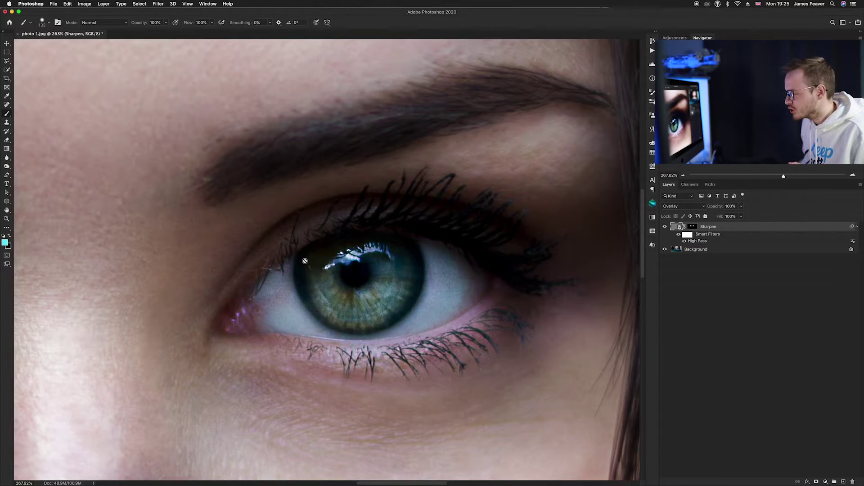
left_click(679, 310)
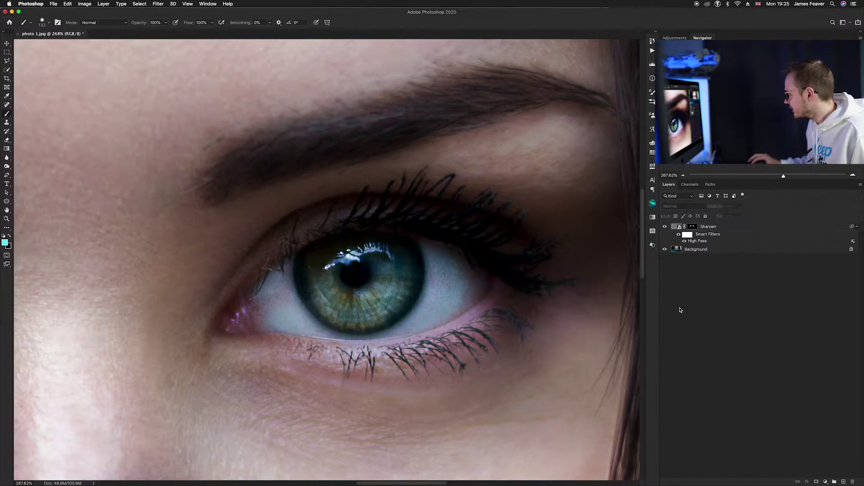
left_click(826, 482)
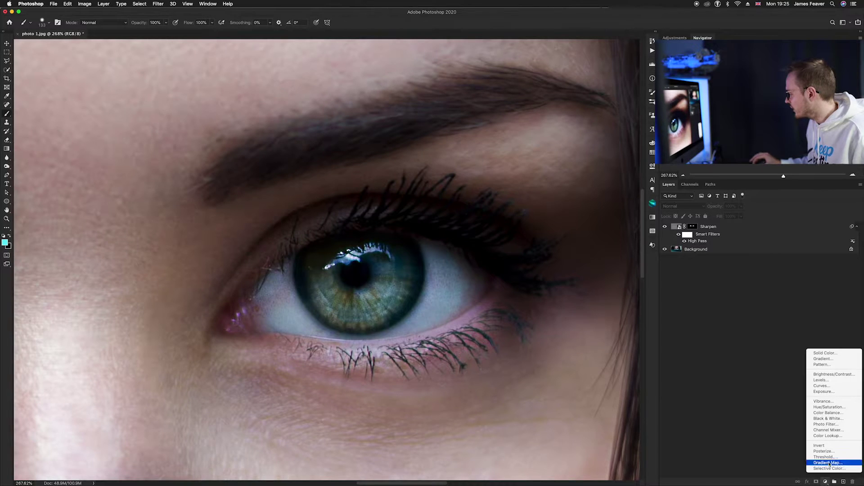
left_click(830, 386)
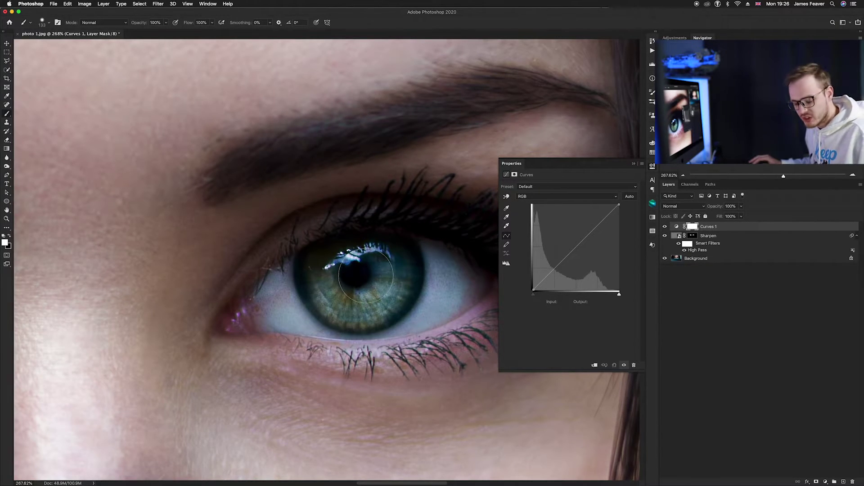
key("v")
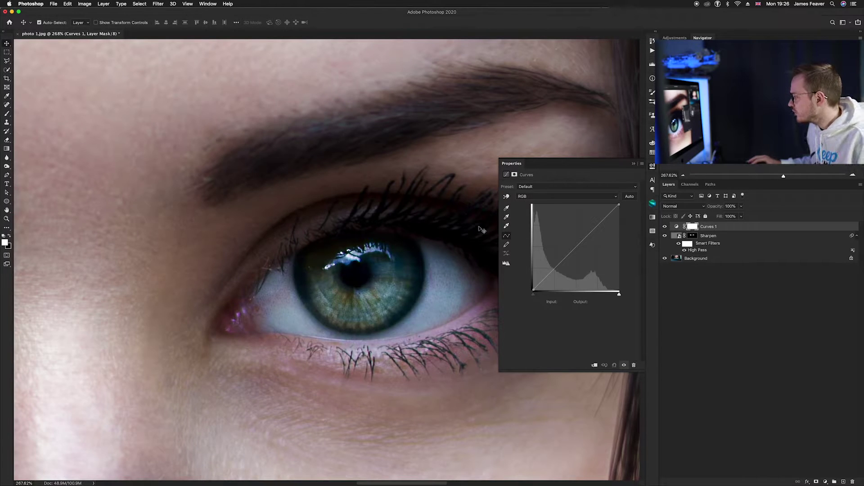
Raise the Curves 1 curve from the lower iris to input 91, output 170, and invert its layer mask to black.
left_click(507, 197)
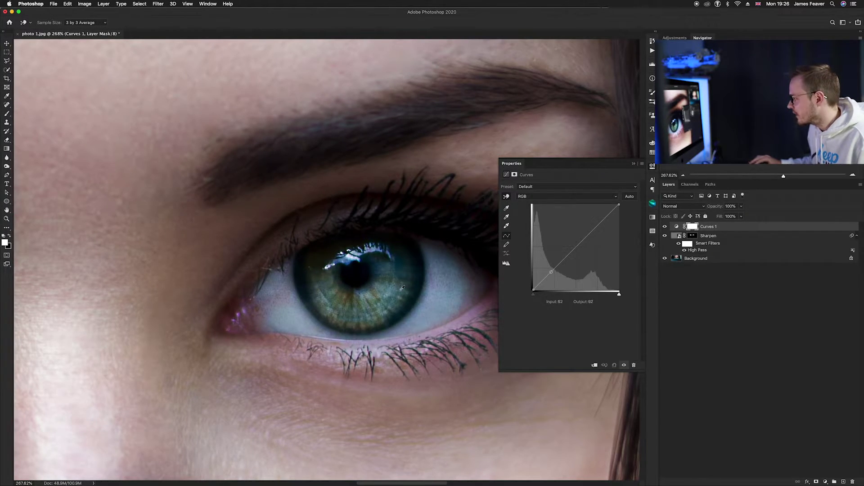
left_click(375, 311)
left_click_drag(375, 311, 378, 281)
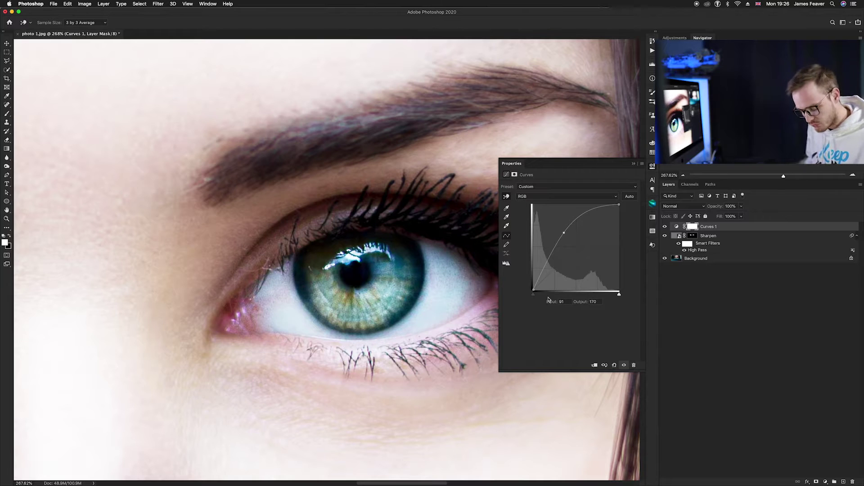
key("super+i")
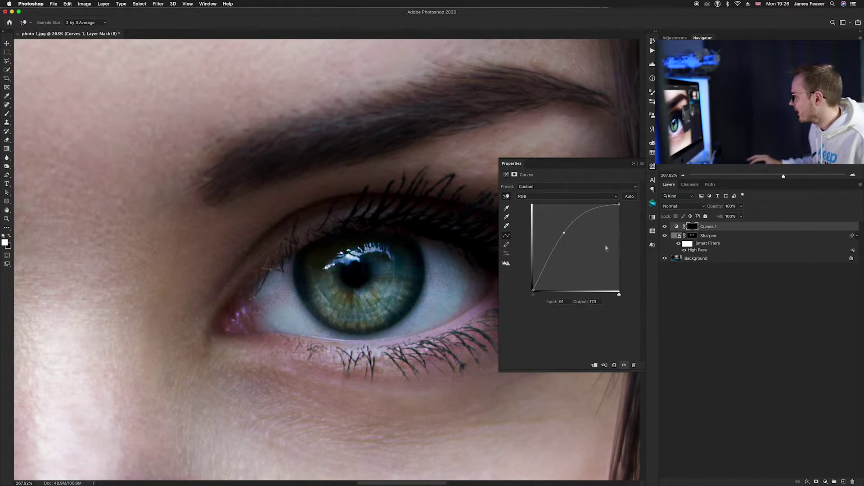
left_click(651, 167)
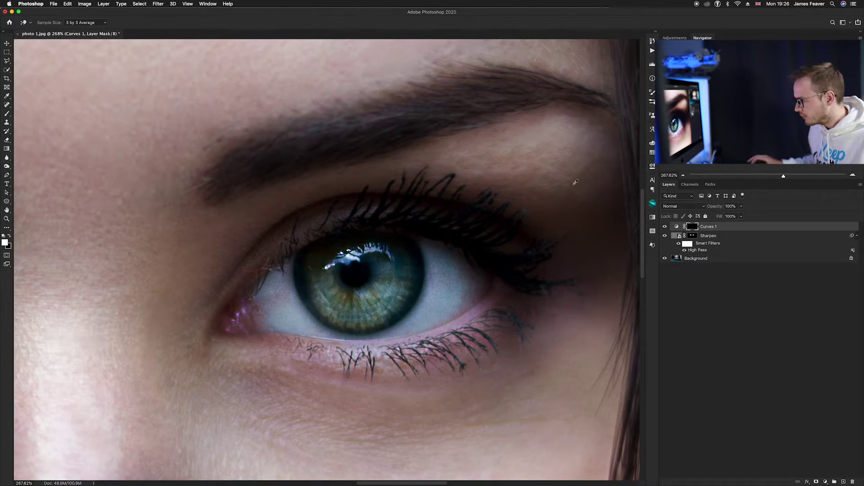
Set up a small brush with 20% flow for painting iris detail on the Curves 1 mask.
scroll(378, 284, "up", 3)
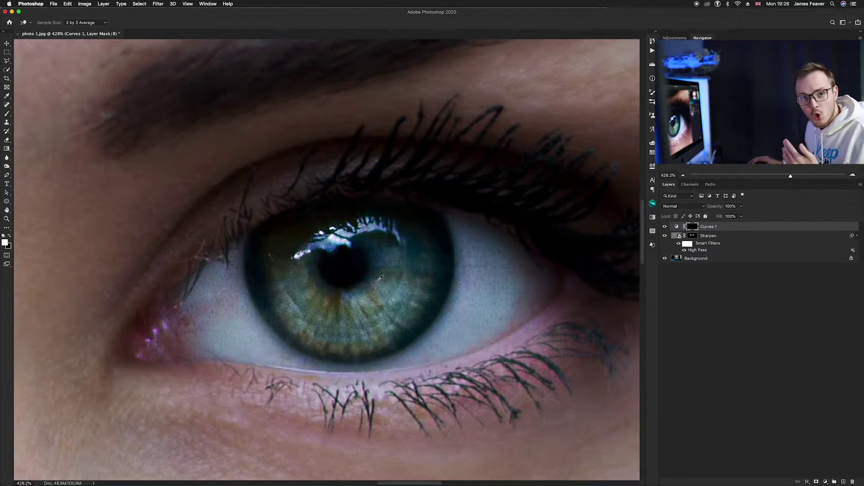
scroll(385, 277, "up", 3)
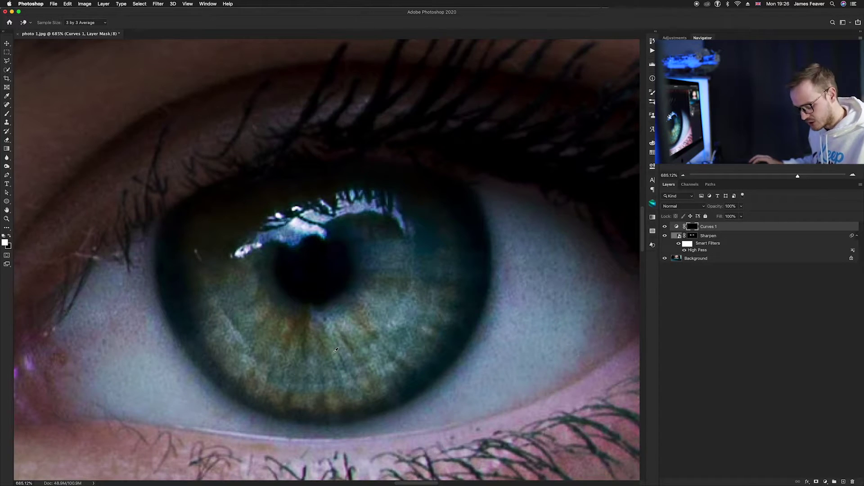
key("b")
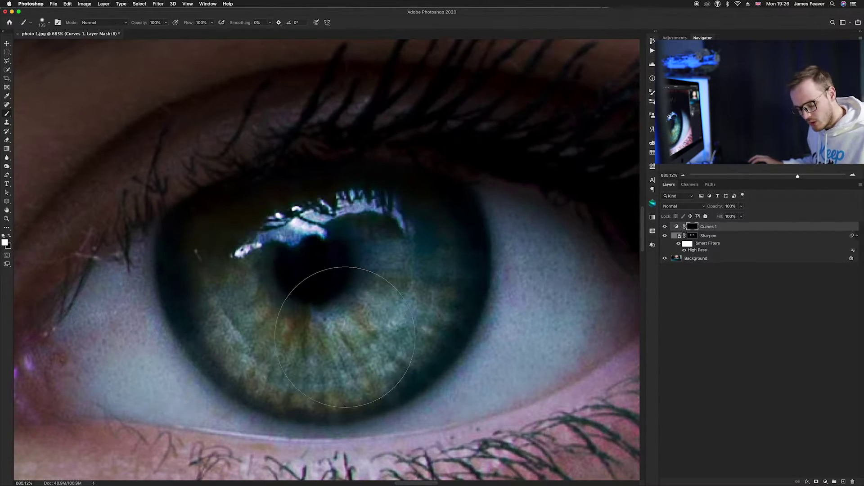
mouse_move(390, 276)
left_mouse_down()
mouse_move(258, 286)
mouse_move(270, 174)
left_mouse_up()
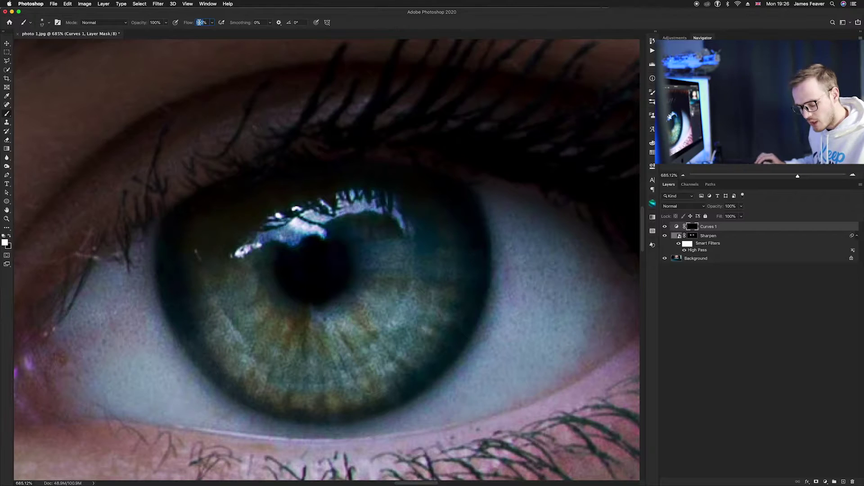
type("20")
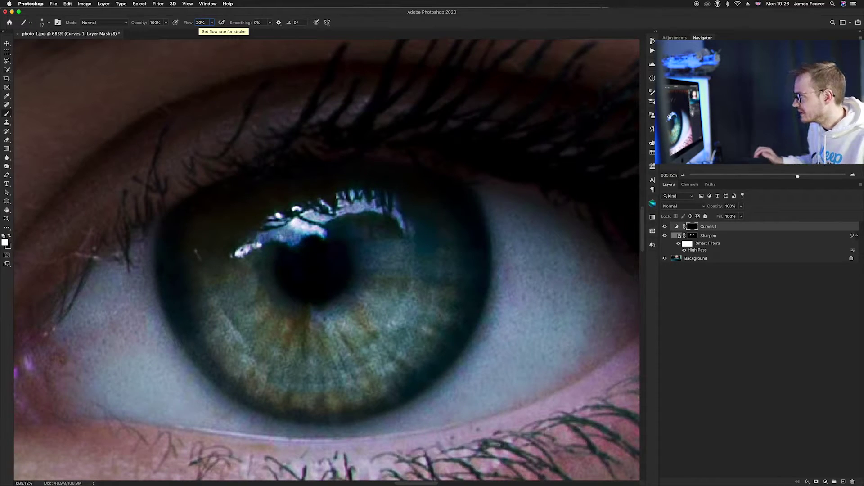
key("Return")
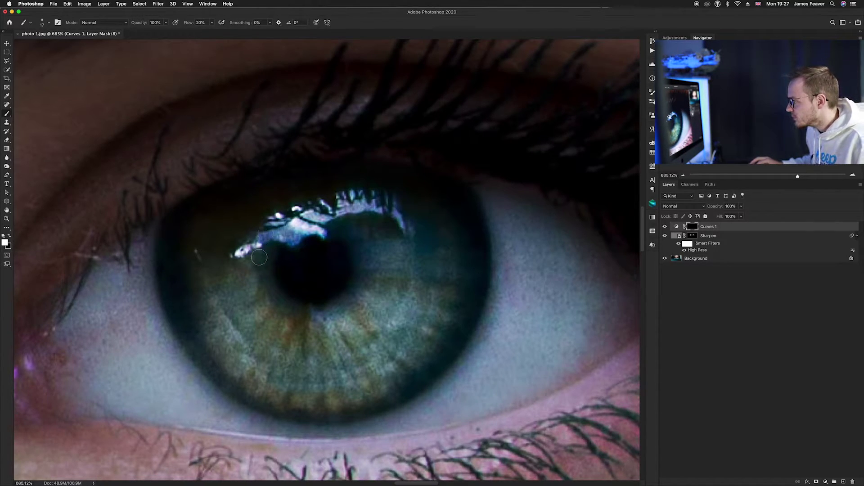
Paint white strokes radiating outward from the pupil across the left and lower-left iris on the Curves 1 mask.
left_click_drag(259, 259, 180, 257)
mouse_move(251, 269)
left_mouse_down()
mouse_move(171, 272)
mouse_move(175, 289)
left_mouse_up()
left_click_drag(248, 286, 180, 312)
mouse_move(252, 297)
left_mouse_down()
mouse_move(241, 311)
mouse_move(263, 300)
mouse_move(272, 310)
mouse_move(249, 346)
left_mouse_up()
mouse_move(281, 321)
left_mouse_down()
mouse_move(258, 357)
mouse_move(275, 365)
mouse_move(250, 394)
left_mouse_up()
left_click_drag(256, 352, 225, 367)
left_click_drag(237, 320, 203, 353)
mouse_move(238, 300)
left_mouse_down()
mouse_move(201, 336)
mouse_move(195, 311)
left_mouse_up()
mouse_move(259, 269)
left_mouse_down()
mouse_move(201, 262)
mouse_move(232, 272)
mouse_move(175, 270)
mouse_move(205, 284)
mouse_move(194, 325)
left_mouse_up()
mouse_move(289, 325)
left_mouse_down()
mouse_move(284, 367)
mouse_move(309, 355)
mouse_move(324, 316)
mouse_move(338, 355)
mouse_move(338, 311)
left_mouse_up()
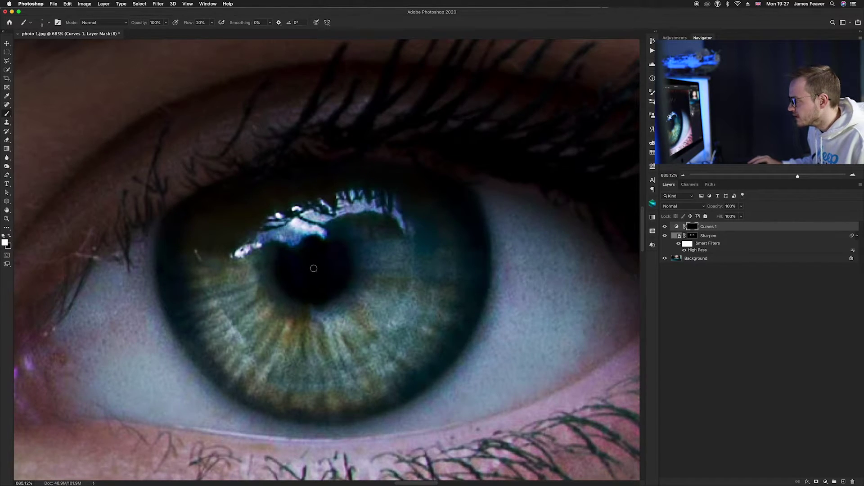
Sketch a turquoise iris outline and guide arrows radiating from the pupil on a new layer, and delete that layer.
left_click(838, 482)
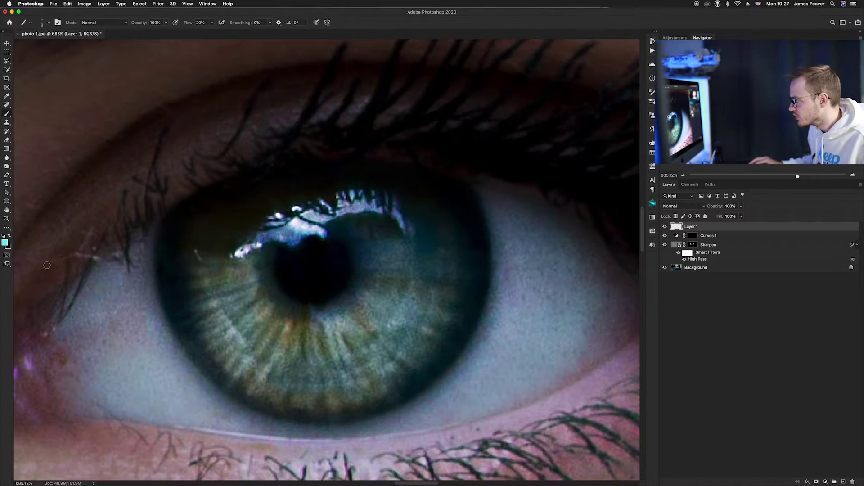
left_click(311, 264)
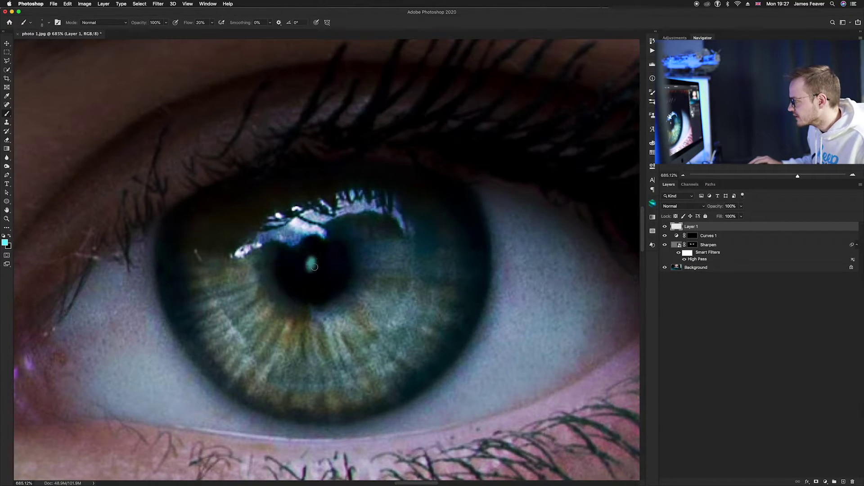
mouse_move(477, 195)
left_mouse_down()
mouse_move(487, 262)
mouse_move(475, 316)
mouse_move(444, 368)
mouse_move(391, 405)
mouse_move(317, 415)
mouse_move(222, 384)
mouse_move(173, 326)
mouse_move(161, 230)
left_mouse_up()
mouse_move(315, 265)
left_mouse_down()
mouse_move(460, 252)
mouse_move(438, 240)
mouse_move(463, 255)
mouse_move(321, 352)
mouse_move(325, 365)
mouse_move(307, 342)
mouse_move(324, 372)
left_mouse_up()
mouse_move(314, 267)
left_mouse_down()
mouse_move(218, 286)
mouse_move(238, 272)
mouse_move(224, 288)
left_mouse_up()
left_click_drag(243, 318, 285, 371)
left_click_drag(265, 315, 291, 352)
left_click_drag(375, 325, 357, 346)
left_click_drag(401, 329, 384, 349)
mouse_move(349, 293)
left_mouse_down()
mouse_move(425, 347)
mouse_move(399, 296)
mouse_move(438, 309)
mouse_move(414, 289)
mouse_move(407, 318)
left_mouse_up()
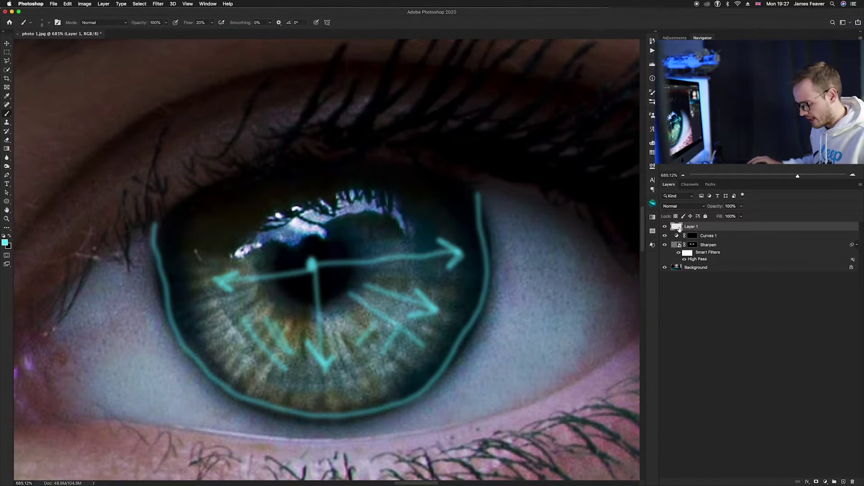
key("BackSpace")
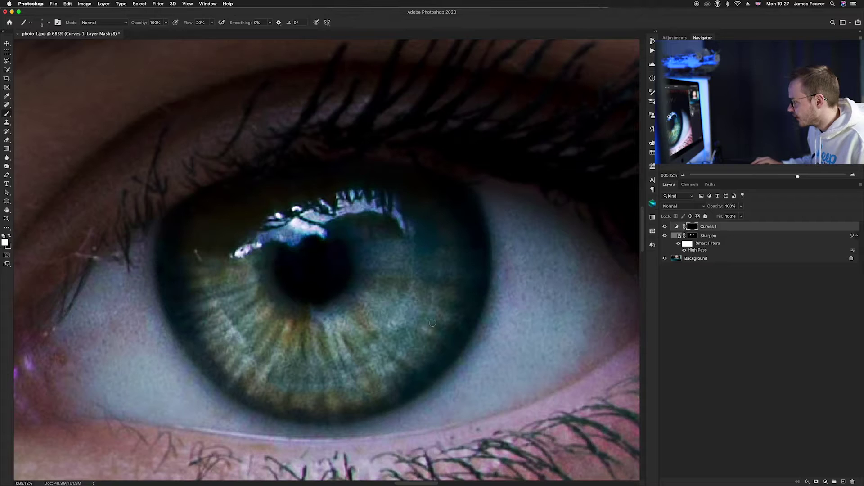
Paint white radial strokes over the remaining right and lower iris on the Curves 1 mask, and compare the image with and without the edits.
left_click_drag(366, 295, 425, 344)
mouse_move(374, 289)
left_mouse_down()
mouse_move(432, 334)
mouse_move(417, 304)
left_mouse_up()
mouse_move(337, 342)
left_mouse_down()
mouse_move(313, 382)
mouse_move(293, 337)
mouse_move(227, 331)
mouse_move(286, 393)
mouse_move(403, 360)
mouse_move(382, 236)
mouse_move(443, 315)
mouse_move(424, 261)
mouse_move(387, 333)
mouse_move(295, 340)
mouse_move(202, 292)
mouse_move(243, 353)
left_mouse_up()
mouse_move(300, 365)
left_mouse_down()
mouse_move(346, 346)
mouse_move(405, 293)
mouse_move(396, 243)
mouse_move(378, 351)
left_mouse_up()
mouse_move(322, 356)
left_mouse_down()
mouse_move(225, 315)
mouse_move(234, 328)
mouse_move(355, 360)
mouse_move(415, 208)
mouse_move(414, 299)
mouse_move(339, 360)
mouse_move(230, 338)
mouse_move(212, 294)
left_mouse_up()
scroll(270, 331, "down", 3)
scroll(270, 330, "up", 3)
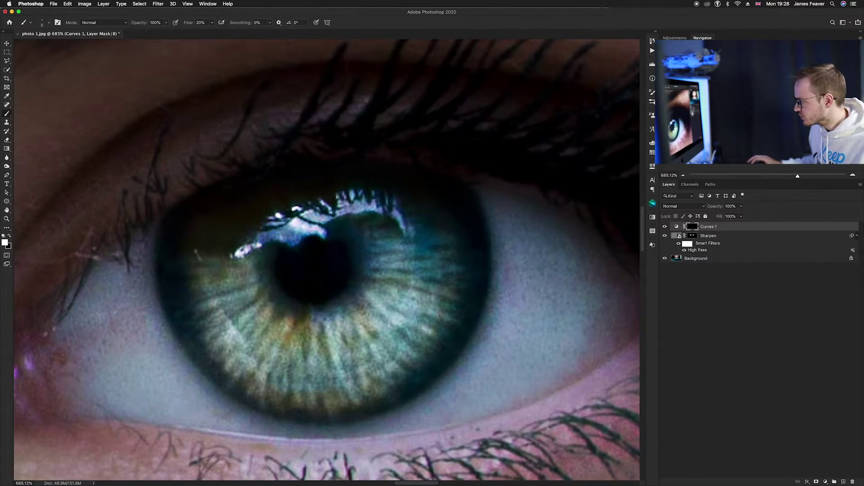
scroll(343, 335, "down", 12)
scroll(326, 270, "down", 2)
scroll(326, 270, "left", 4)
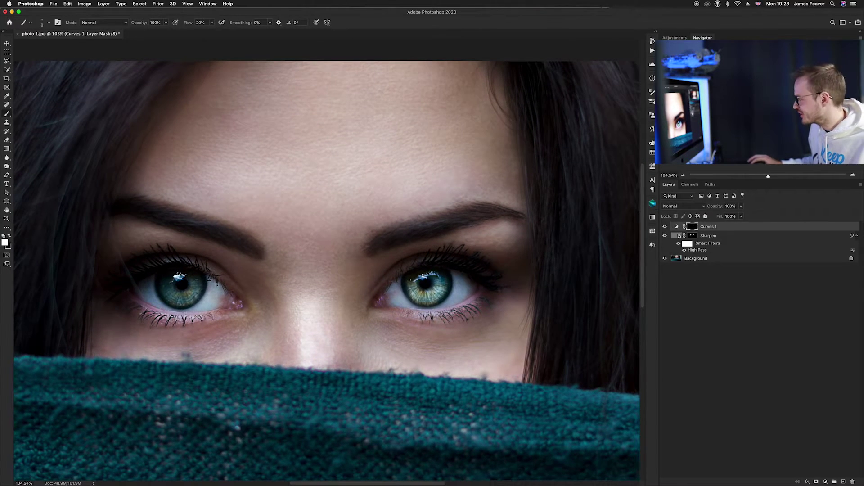
left_click(666, 258, "alt")
left_click(666, 259, "alt")
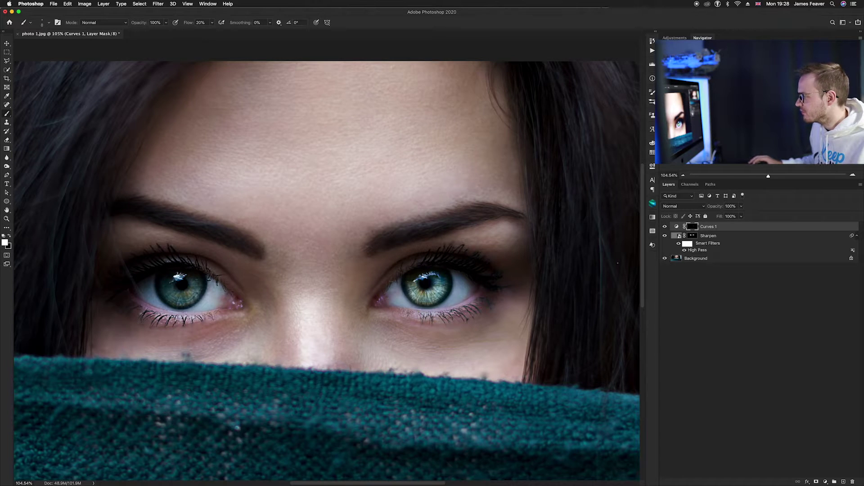
Soften the Curves 1 brightening by moving its curve point to input 100, output 146, and review both eyes.
scroll(464, 300, "up", 5)
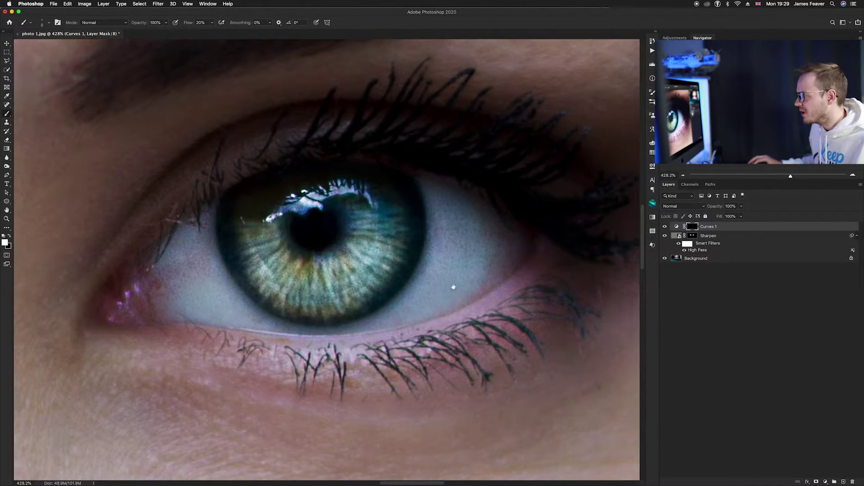
scroll(454, 286, "up", 2)
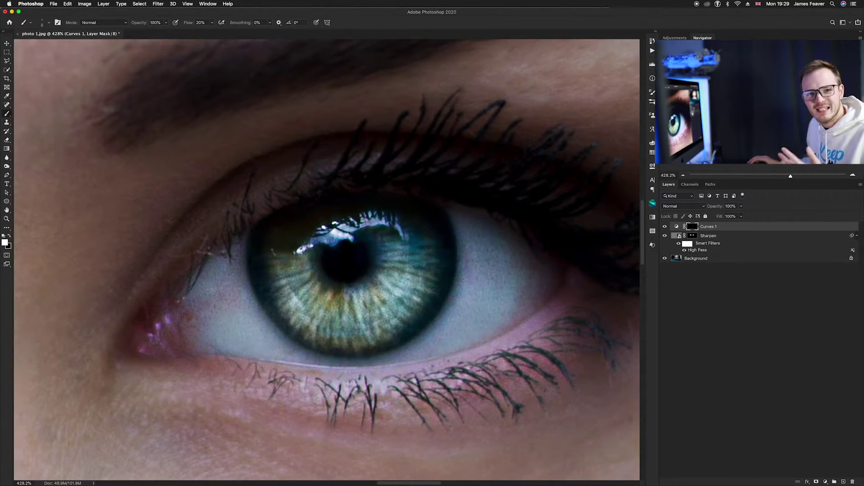
double_click(677, 227)
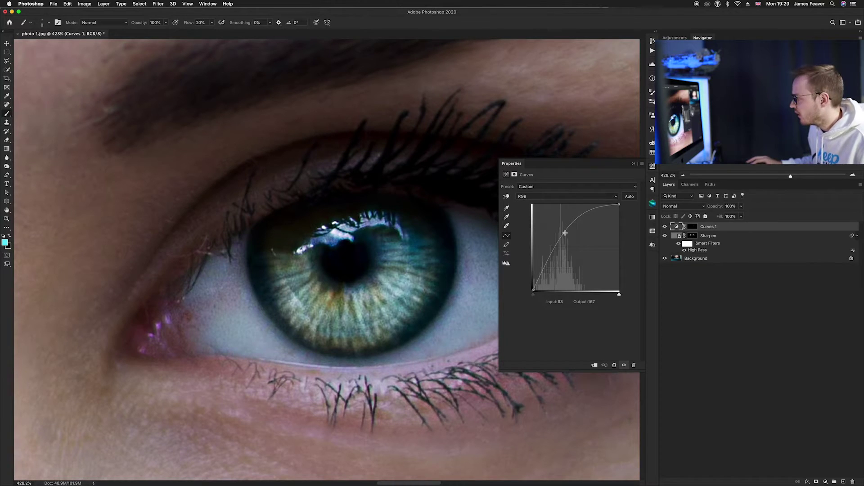
left_click_drag(565, 232, 569, 239)
left_click_drag(568, 241, 568, 241)
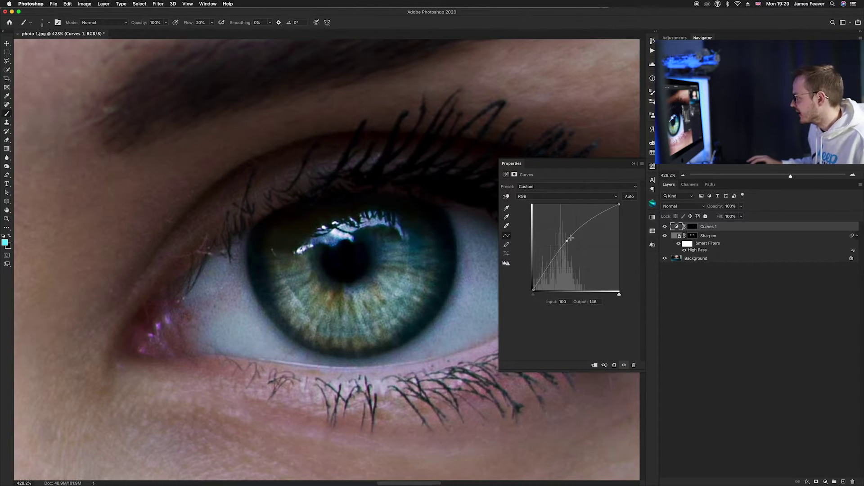
left_click(652, 168)
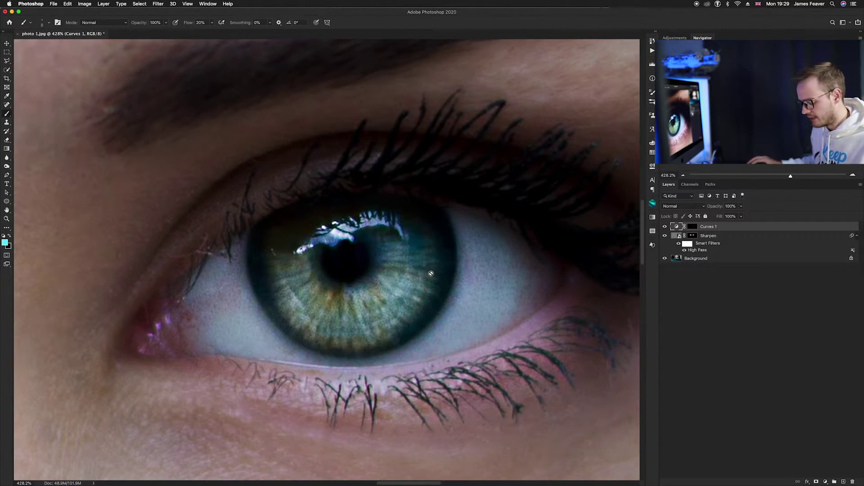
scroll(431, 273, "down", 6)
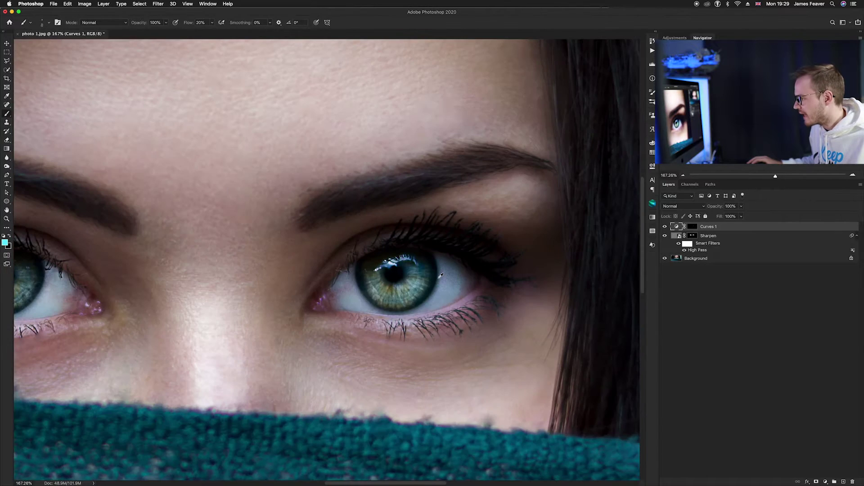
left_click_drag(335, 323, 389, 318)
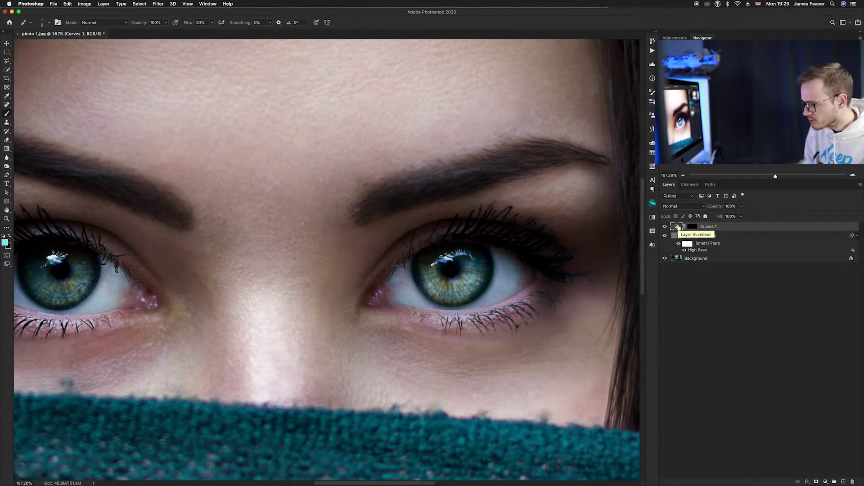
key("super+t")
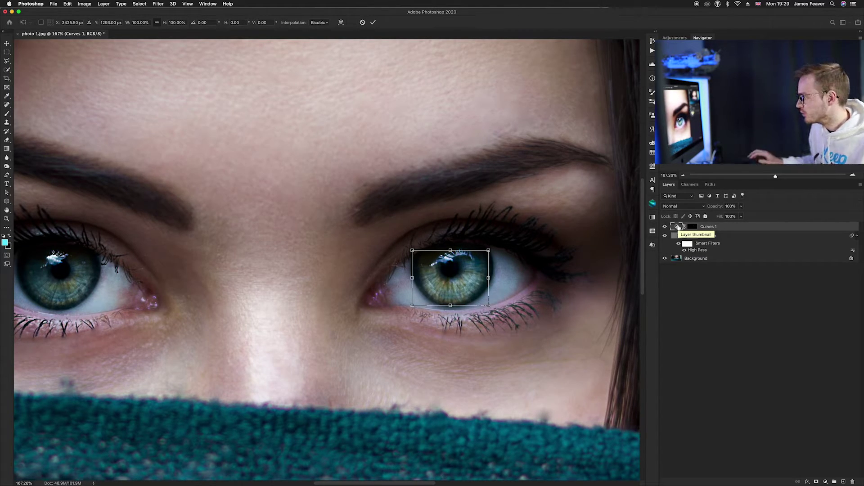
left_click_drag(445, 293, 92, 311)
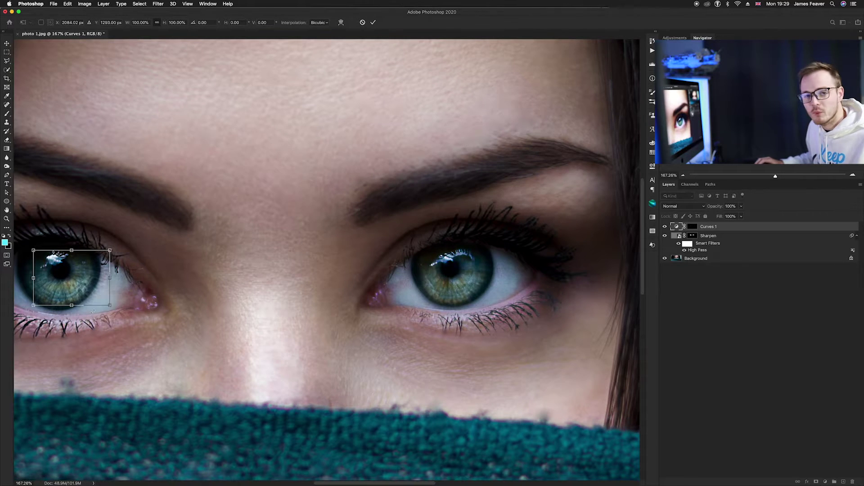
key("Return")
key("b")
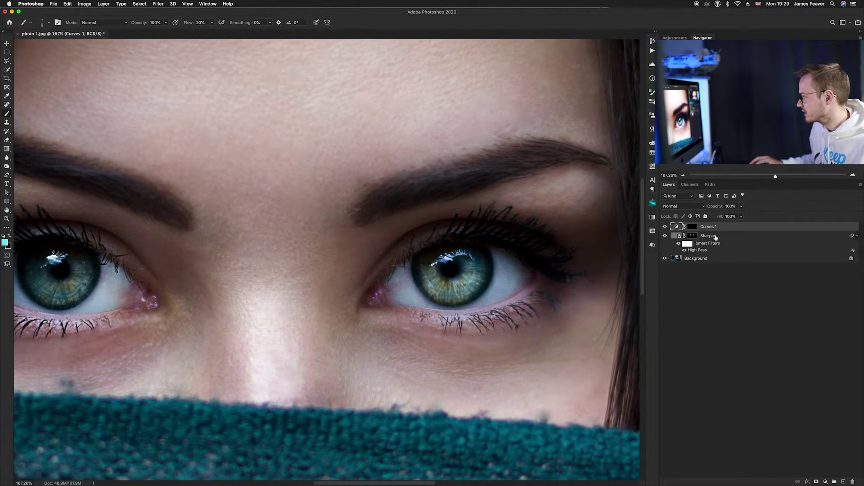
Duplicate the Curves 1 layer and move the copy's mask over the other eye's iris with Free Transform.
key("super+j")
key("super+t")
left_click_drag(401, 334, 514, 329)
left_click_drag(581, 324, 192, 324)
Nudge the copied mask into alignment with the iris at about X 2041.66 px, Y 1292 px, apply the transform, and return to the Brush tool.
scroll(169, 304, "up", 5)
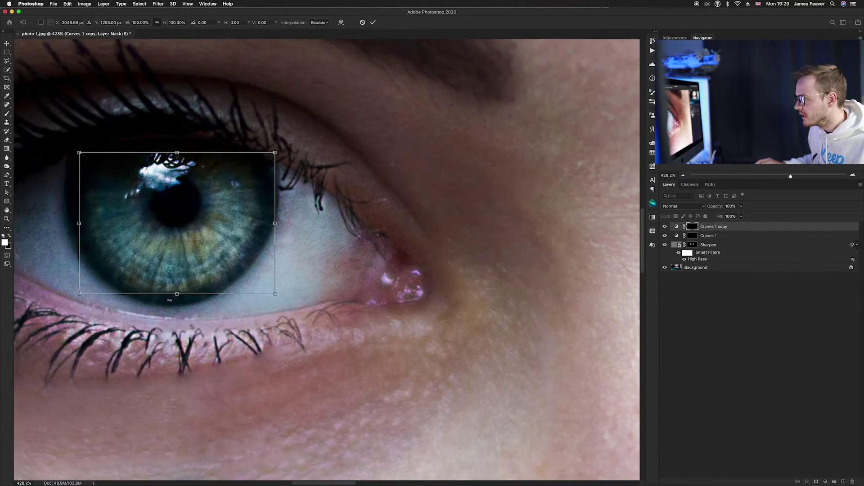
key("Left")
key("Left")
key("Left")
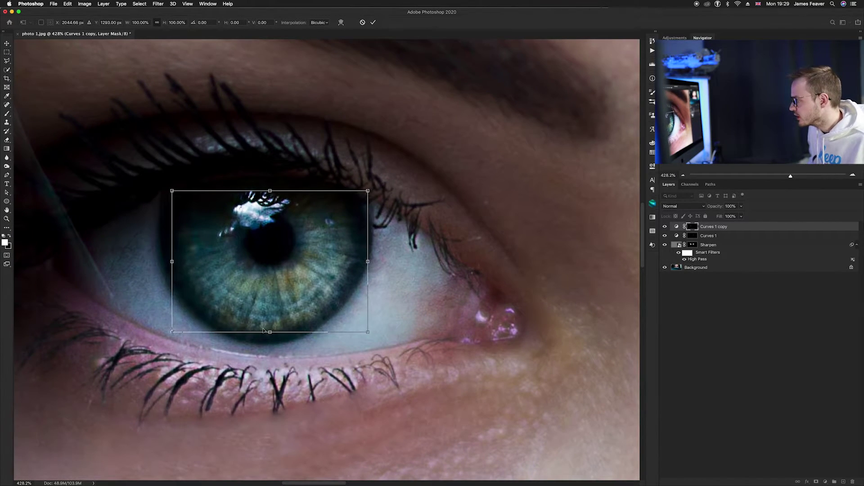
key("Up")
key("Left")
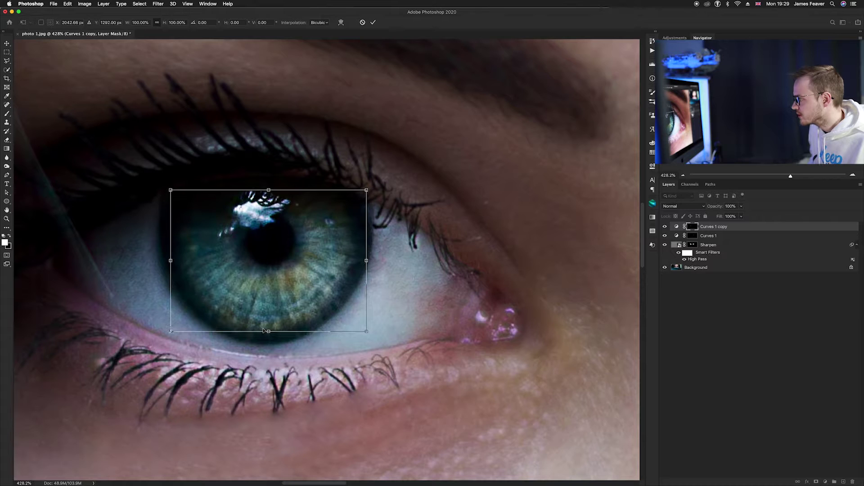
key("Left")
key("Left")
key("Left")
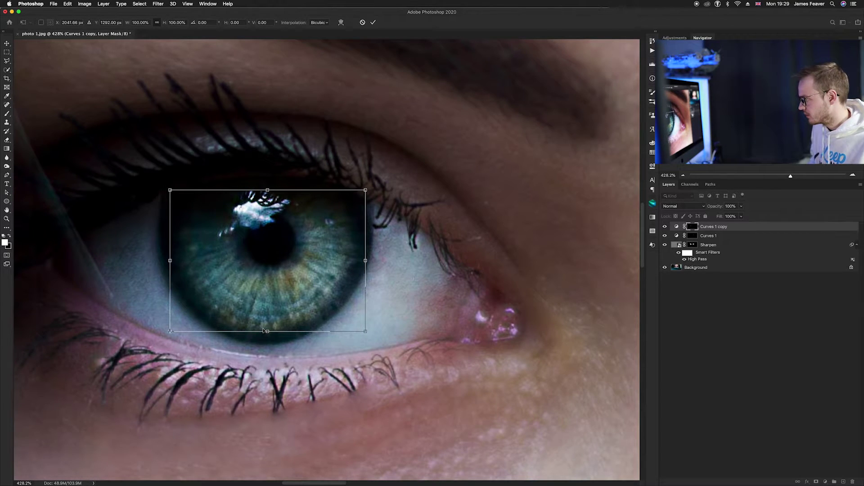
key("Return")
key("b")
Compare both eyes with and without all the layers above the Background.
key("super+0")
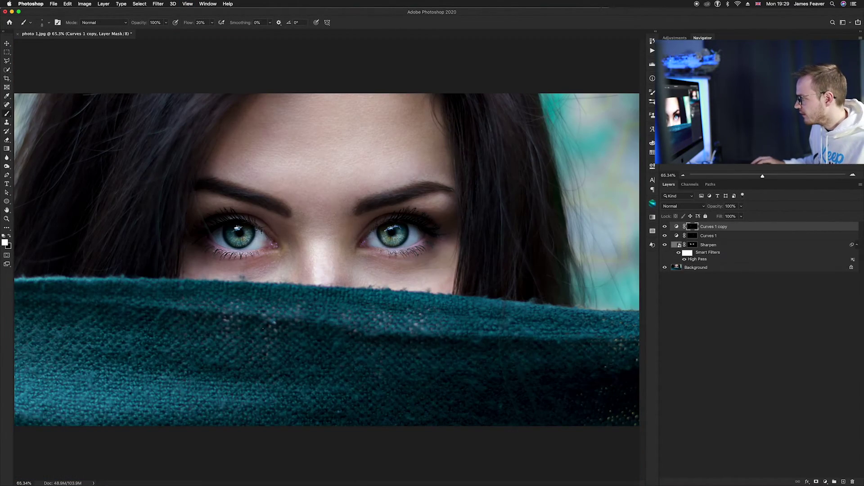
scroll(342, 245, "up", 5)
scroll(342, 247, "up", 3)
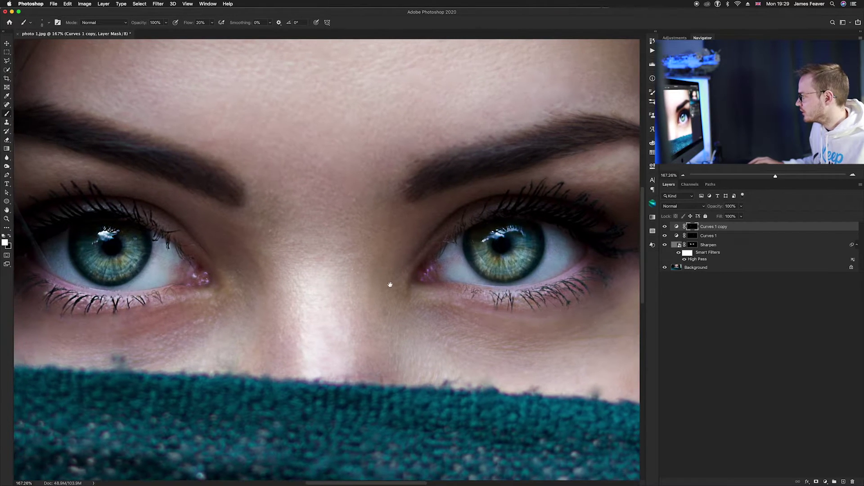
left_click(665, 268, "alt")
left_click(664, 268, "alt")
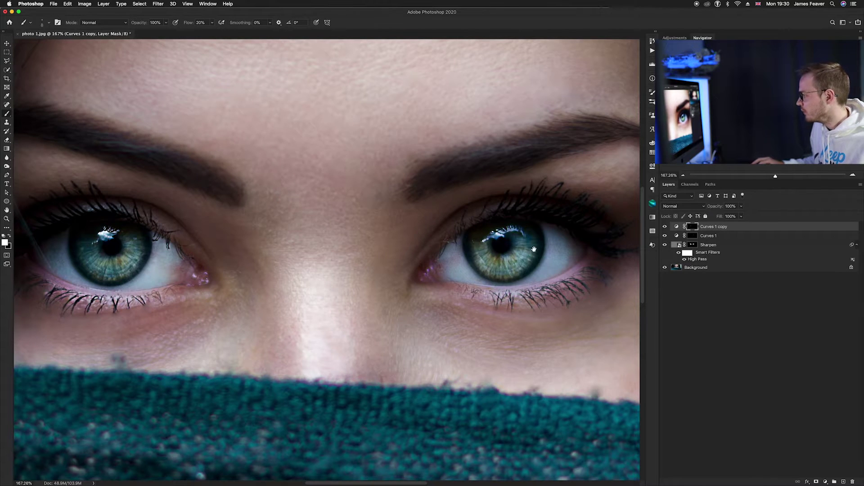
Add a Hue/Saturation adjustment layer, shift its master hue to +44, and invert its mask to hide the effect.
scroll(496, 257, "up", 5)
scroll(434, 274, "right", 2)
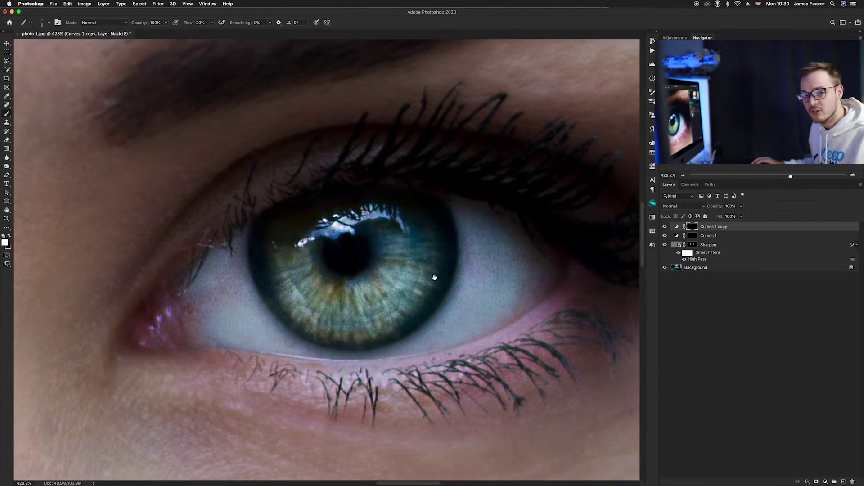
left_click(824, 475)
left_click(825, 482)
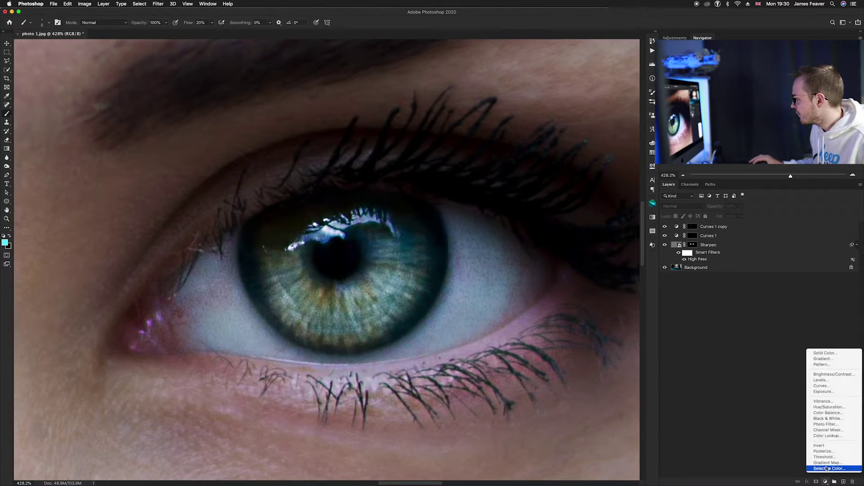
left_click(827, 408)
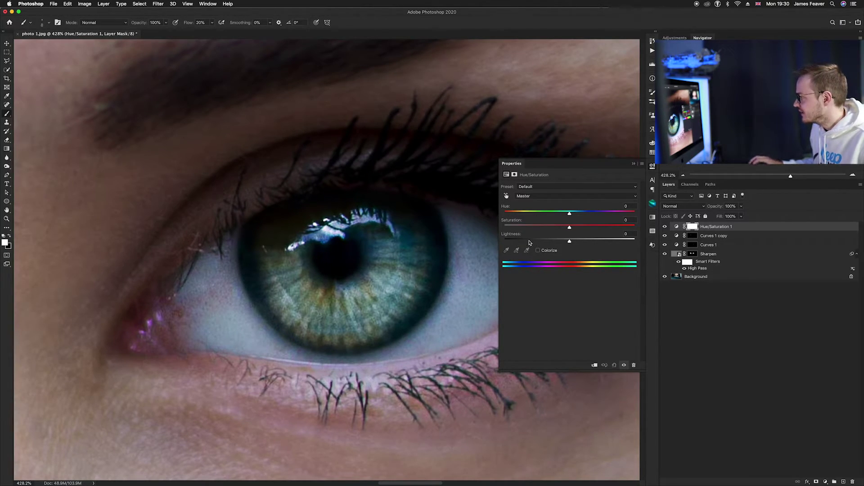
left_click_drag(570, 216, 600, 216)
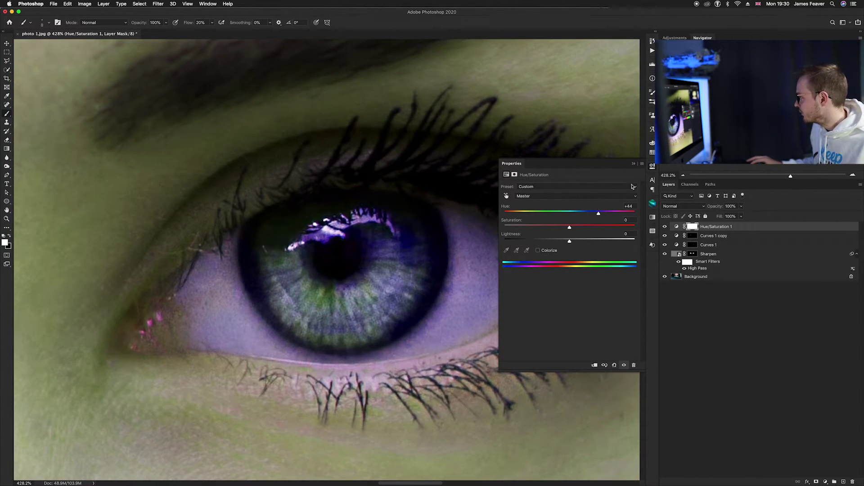
left_click(694, 227)
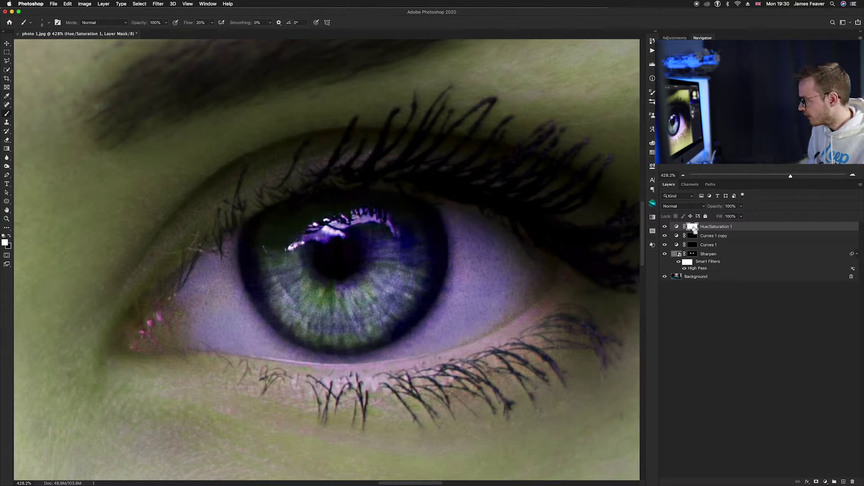
key("super+i")
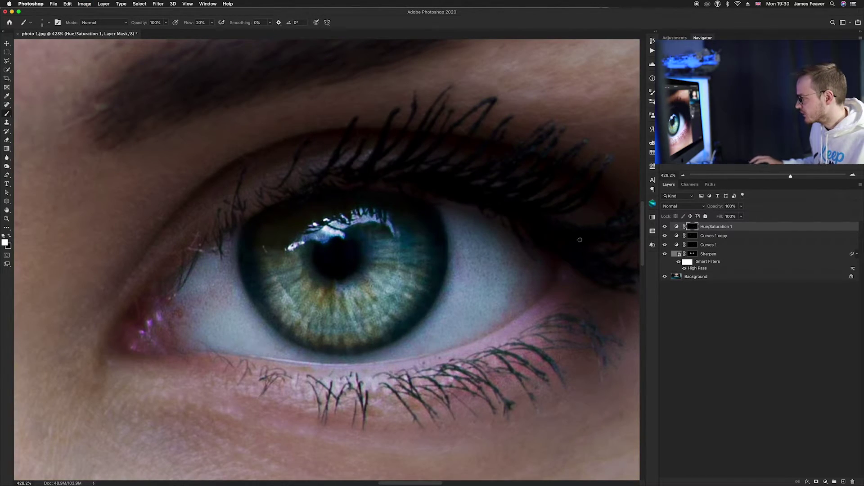
Set the brush to size 80 with 100% flow and paint the iris into the Hue/Saturation 1 mask.
mouse_move(418, 260)
left_mouse_down()
mouse_move(451, 261)
mouse_move(443, 260)
mouse_move(443, 299)
left_mouse_up()
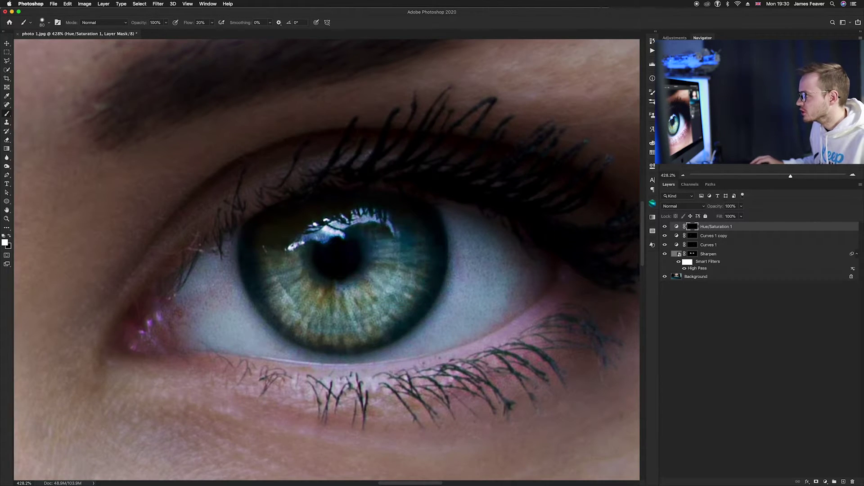
left_click_drag(188, 23, 268, 28)
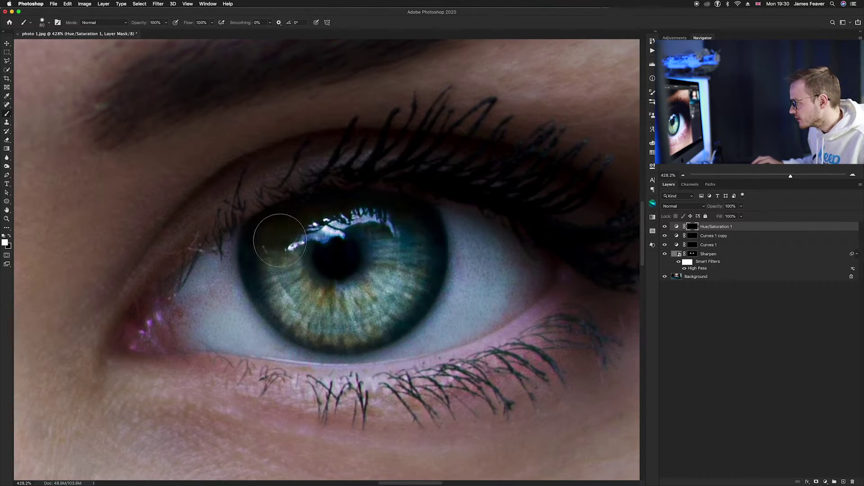
mouse_move(272, 246)
left_mouse_down()
mouse_move(289, 303)
mouse_move(322, 325)
mouse_move(385, 326)
mouse_move(412, 282)
mouse_move(421, 253)
mouse_move(414, 230)
mouse_move(353, 219)
mouse_move(315, 231)
mouse_move(311, 285)
mouse_move(385, 257)
mouse_move(389, 267)
mouse_move(375, 294)
mouse_move(311, 222)
mouse_move(286, 228)
mouse_move(274, 253)
mouse_move(277, 282)
mouse_move(318, 321)
mouse_move(398, 298)
mouse_move(373, 222)
mouse_move(339, 298)
left_mouse_up()
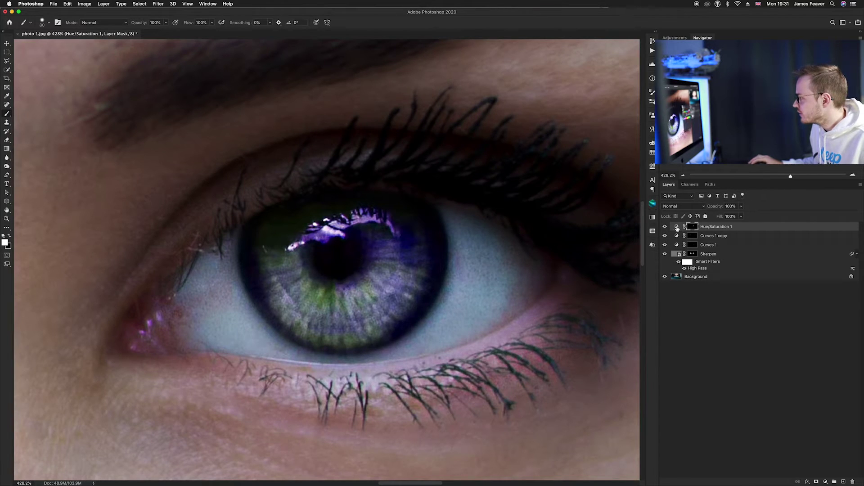
Shift the Hue/Saturation 1 master hue to about -100 for a green iris and compare it with the layer hidden.
double_click(676, 226)
mouse_move(598, 215)
left_mouse_down()
mouse_move(509, 211)
mouse_move(525, 212)
left_mouse_up()
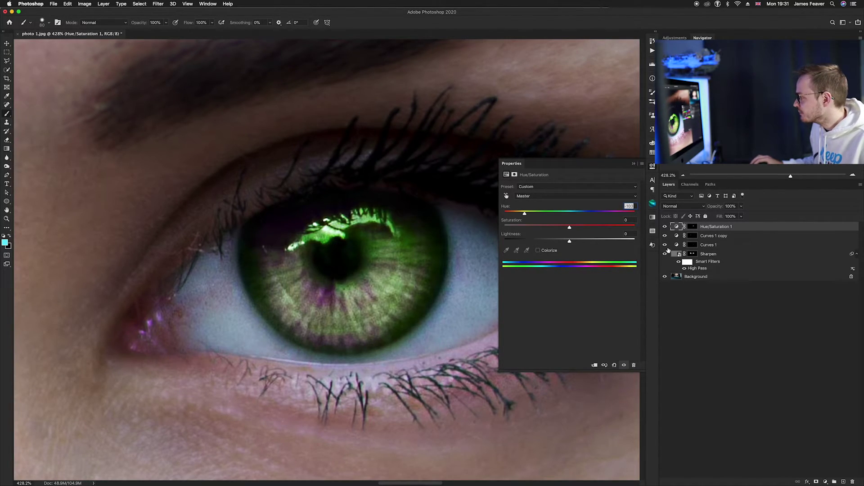
left_click(665, 226)
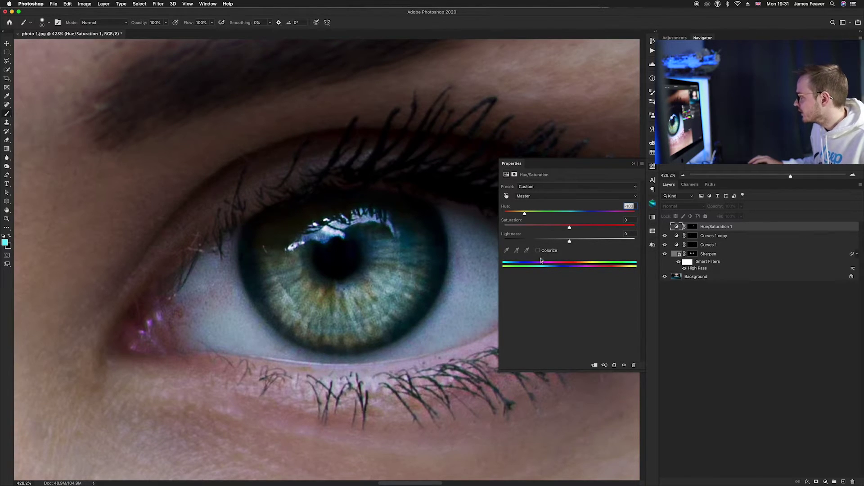
left_click(665, 227)
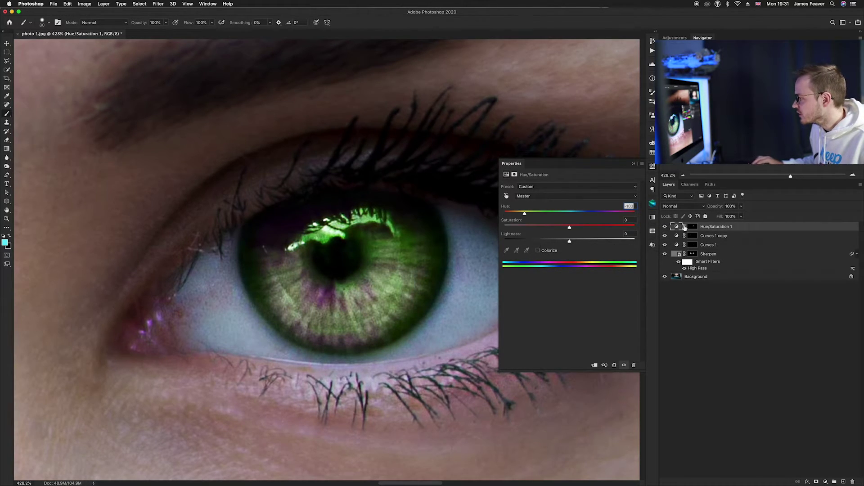
left_click(665, 227)
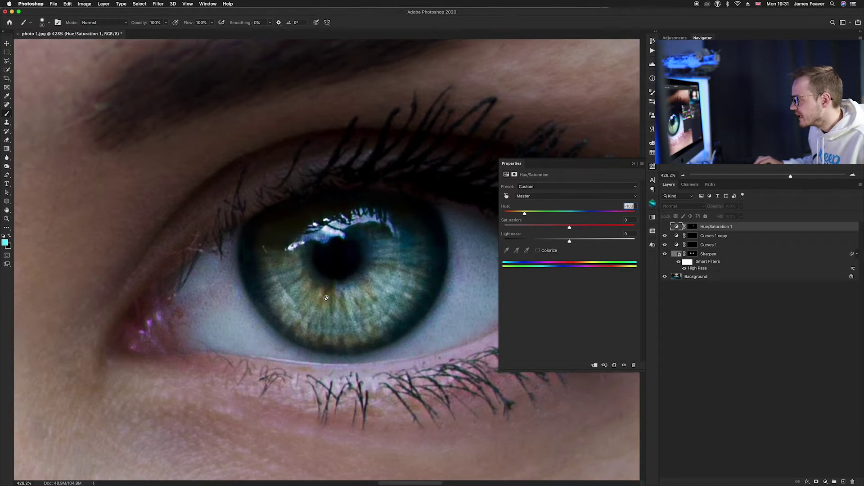
left_click(665, 227)
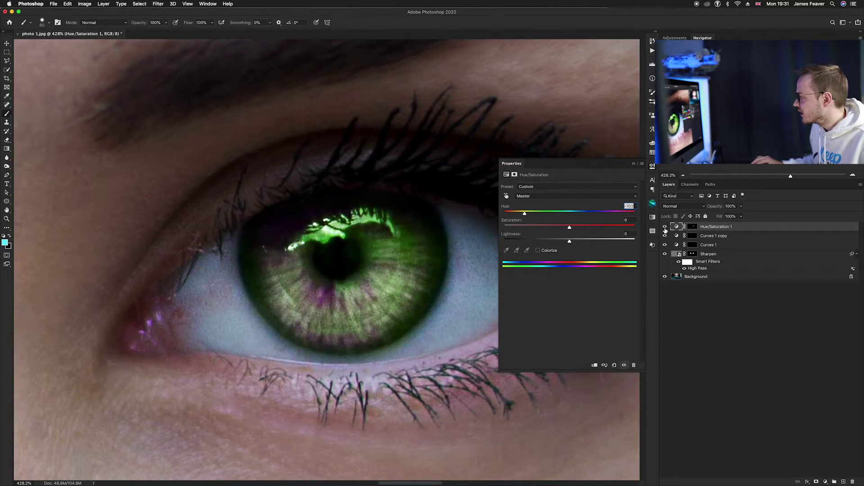
Try a Yellows hue shift of about +100 in Hue/Saturation 1, and delete that adjustment layer.
left_click(526, 198)
left_click(524, 207)
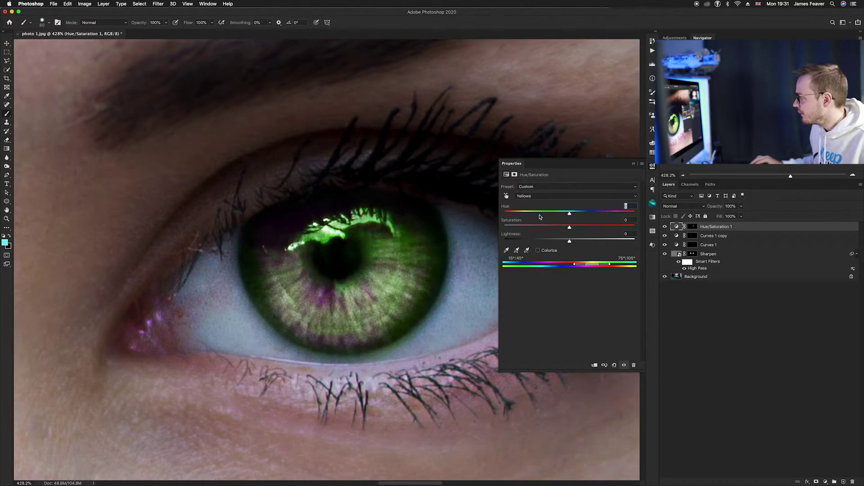
left_click_drag(569, 218, 616, 217)
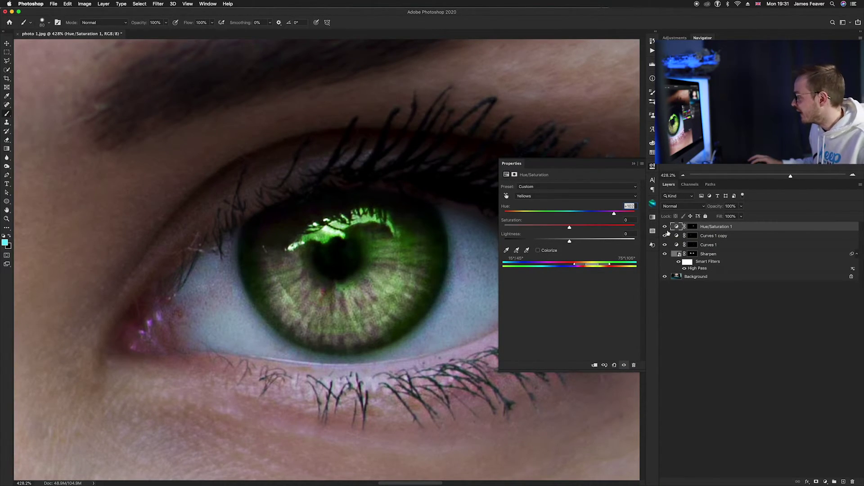
key("BackSpace")
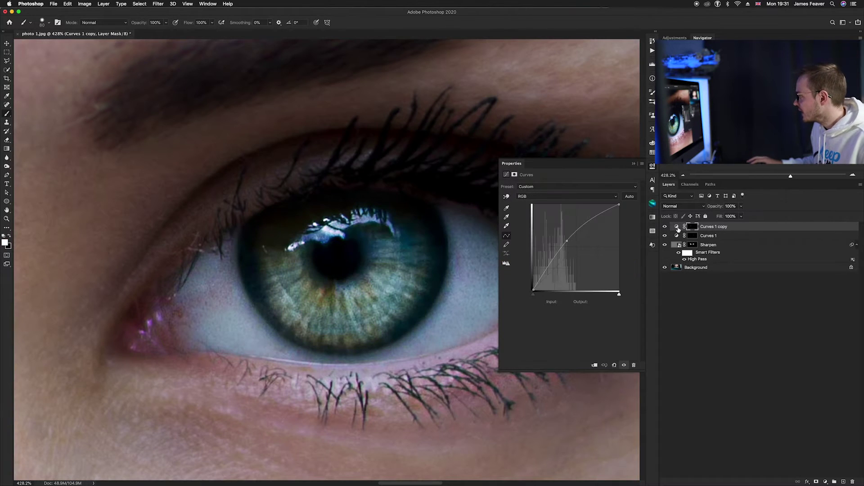
left_click(652, 191)
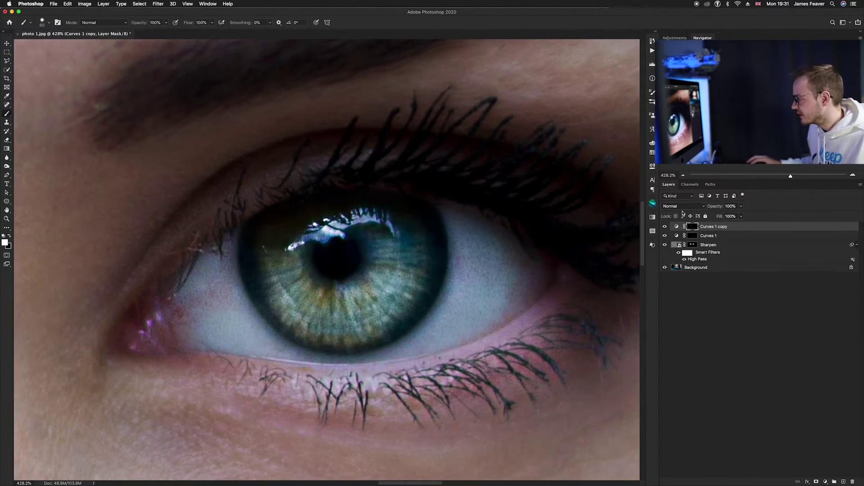
Add a new empty layer above Curves 1 copy and name it Colour.
left_click_drag(511, 283, 498, 284)
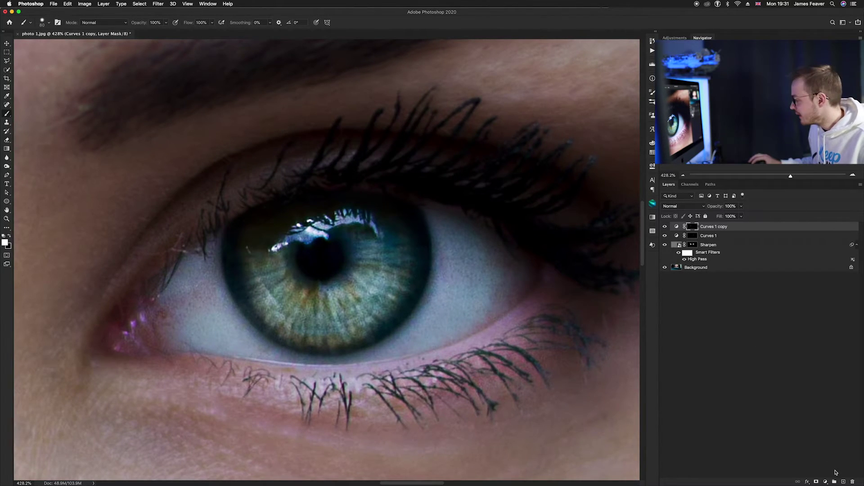
left_click(843, 481)
double_click(692, 226)
type("c")
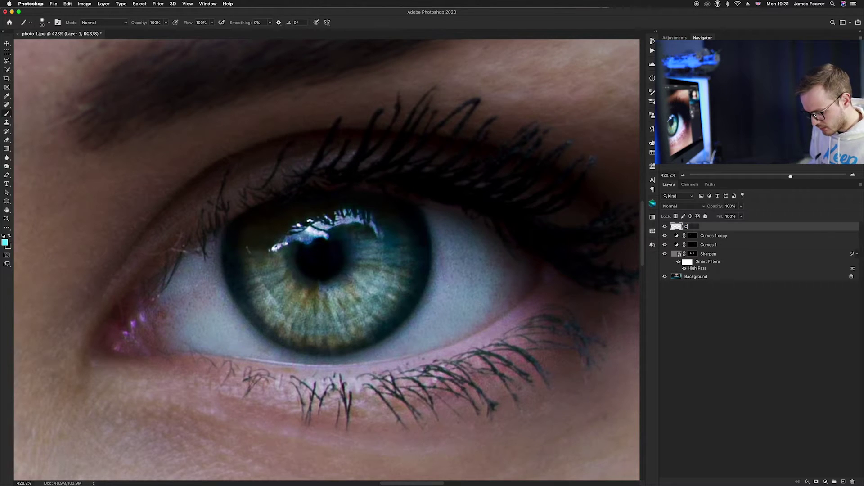
type("olour")
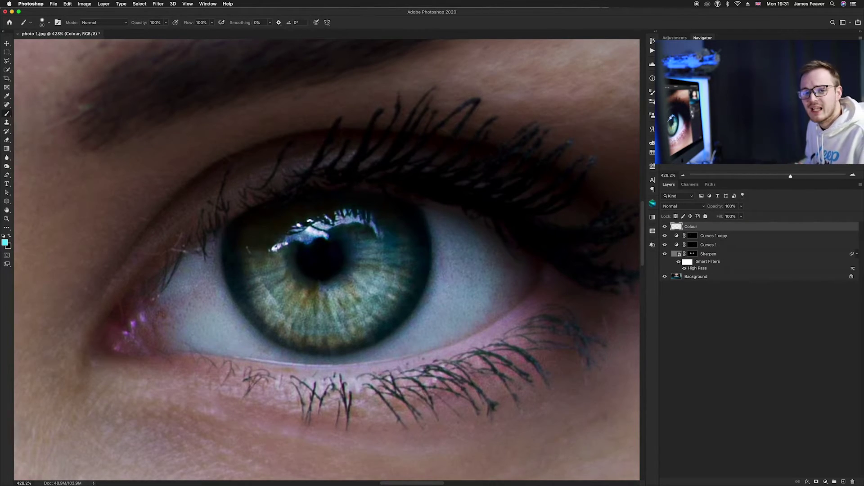
key("Return")
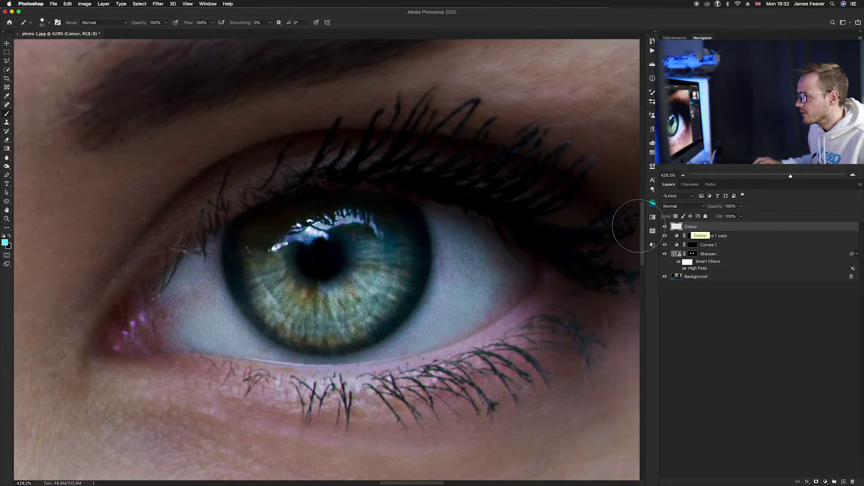
Set the foreground colour to a saturated cyan blue, #19d6ff.
left_click(5, 243)
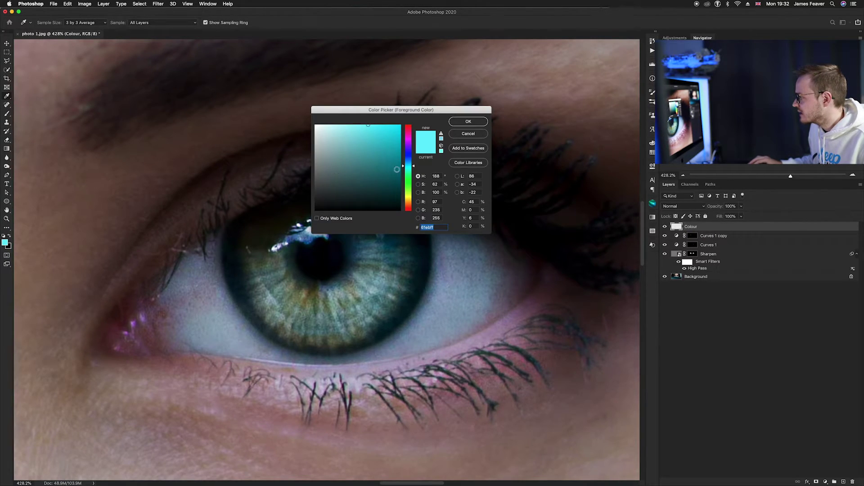
mouse_move(408, 165)
left_mouse_down()
mouse_move(407, 156)
mouse_move(408, 166)
left_mouse_up()
left_click(393, 122)
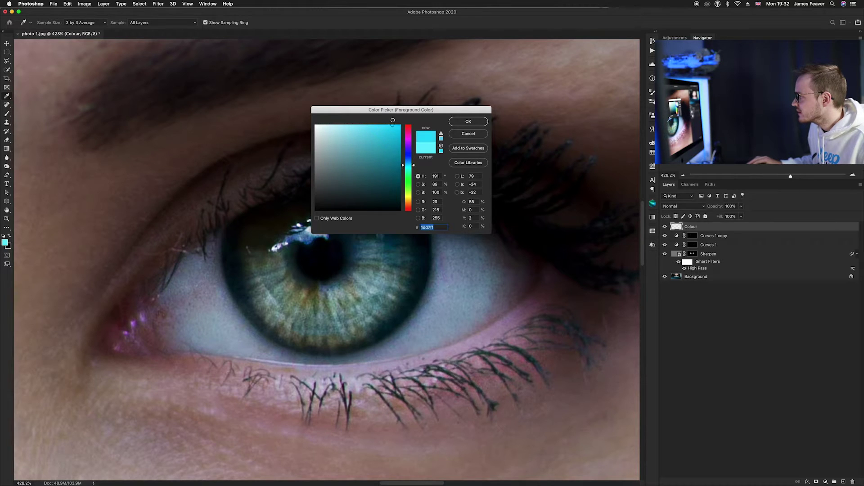
left_click(469, 123)
Paint the whole iris and pupil with solid cyan on the Colour layer.
left_click_drag(378, 278, 401, 287)
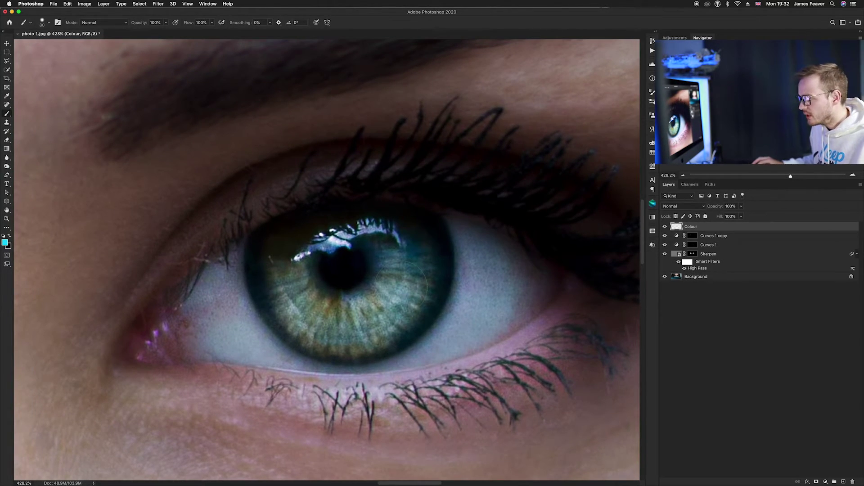
mouse_move(293, 253)
left_mouse_down()
mouse_move(279, 256)
mouse_move(276, 287)
mouse_move(295, 307)
mouse_move(288, 310)
mouse_move(314, 299)
left_mouse_up()
mouse_move(283, 252)
left_mouse_down()
mouse_move(369, 226)
mouse_move(401, 225)
mouse_move(421, 238)
mouse_move(423, 284)
mouse_move(405, 324)
mouse_move(333, 333)
mouse_move(315, 288)
mouse_move(315, 347)
mouse_move(423, 324)
mouse_move(342, 275)
mouse_move(373, 276)
mouse_move(423, 216)
mouse_move(439, 261)
mouse_move(279, 324)
mouse_move(355, 252)
left_mouse_up()
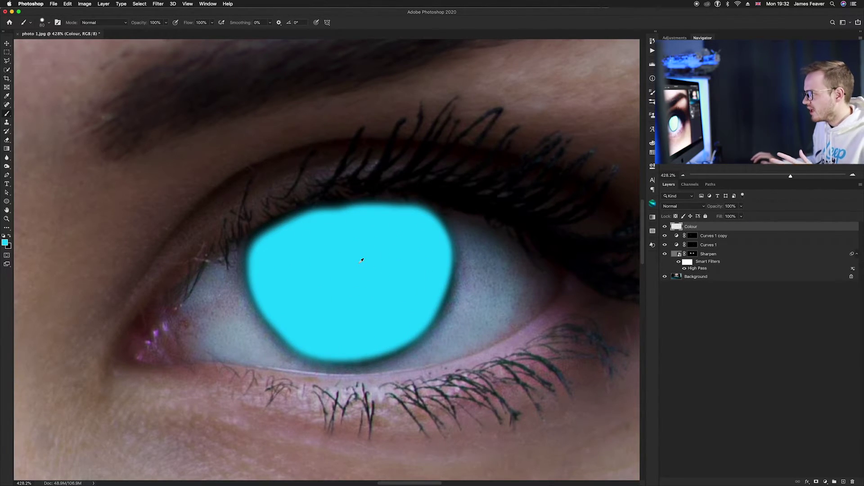
Change the Colour layer's blend mode to Color so the iris detail shows through the paint.
scroll(361, 261, "down", 5)
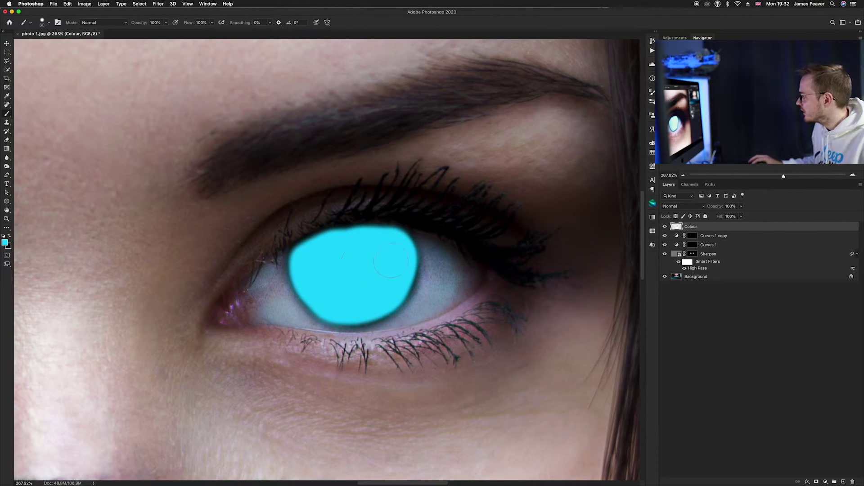
left_click(677, 207)
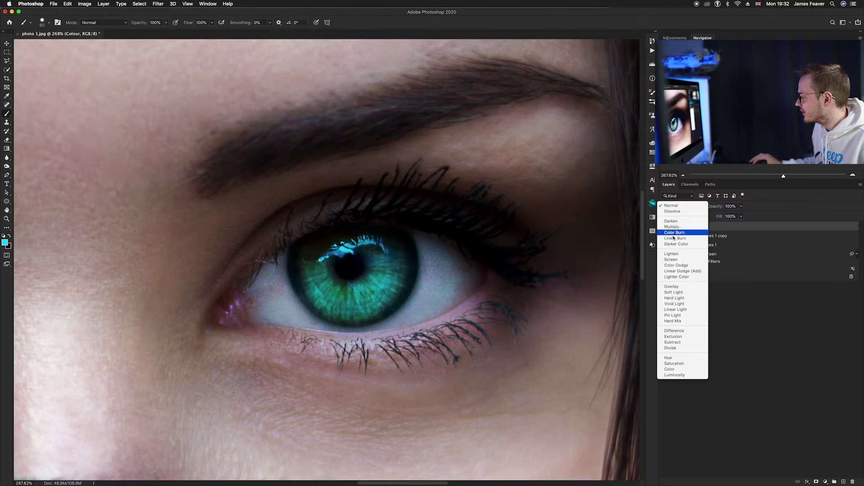
left_click(675, 370)
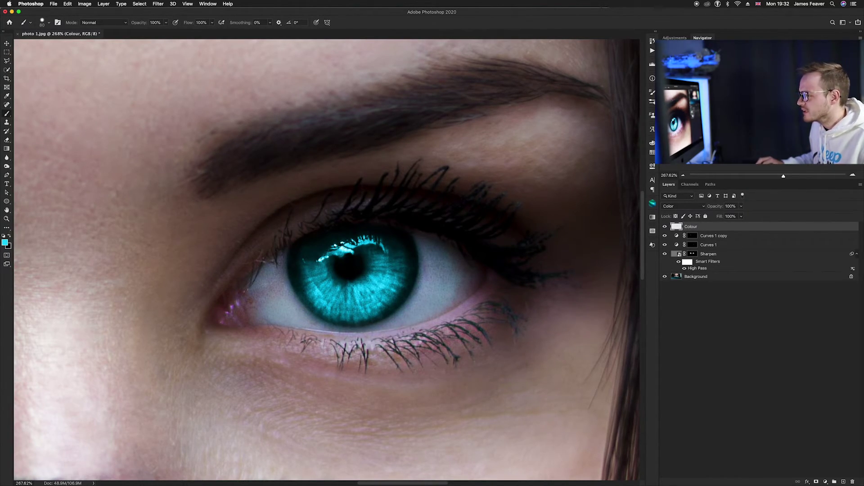
Reduce the foreground colour's saturation to 42%, giving the paler cyan #93ecff.
left_click(6, 243)
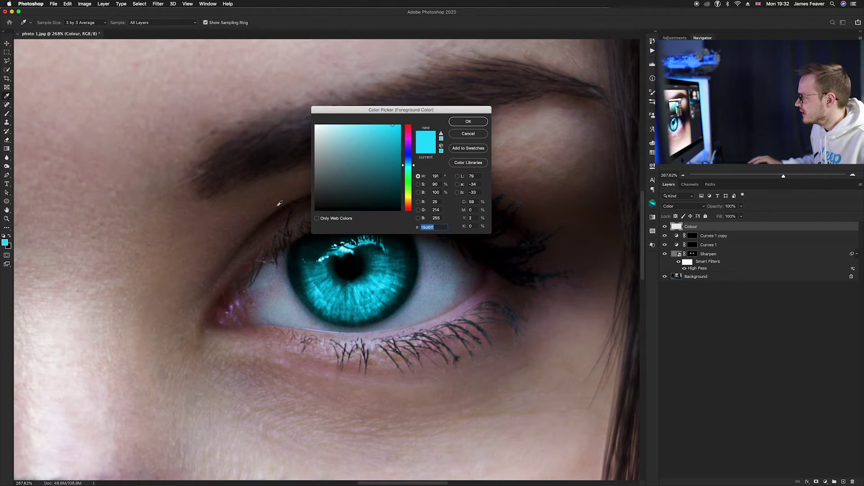
left_click(419, 185)
left_click_drag(414, 135, 413, 176)
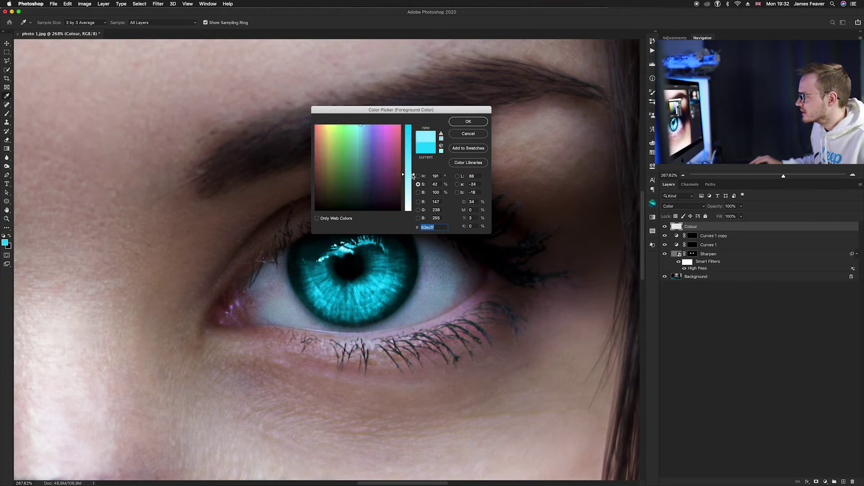
left_click(469, 122)
Lock the Colour layer's transparent pixels, repaint the iris in the paler cyan with a size 130 brush, and review both eyes.
key("b")
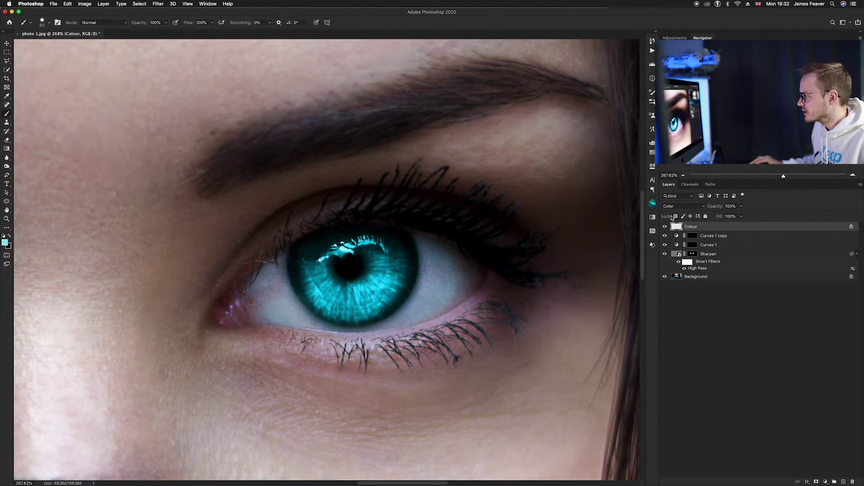
mouse_move(321, 257)
left_mouse_down()
mouse_move(344, 254)
mouse_move(347, 241)
mouse_move(377, 241)
mouse_move(407, 323)
left_mouse_up()
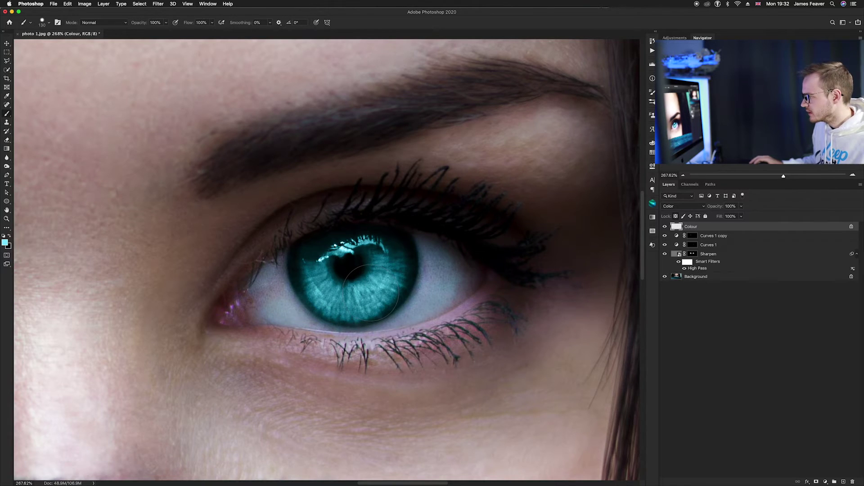
key("super+0")
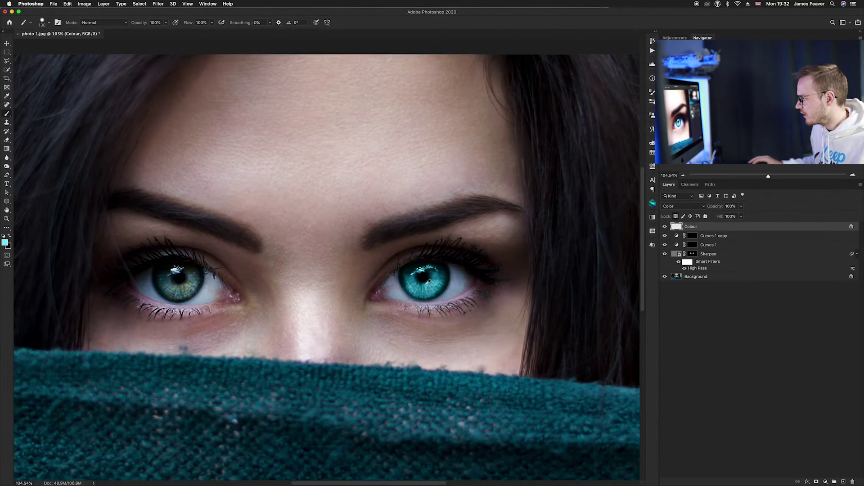
scroll(428, 280, "up", 3)
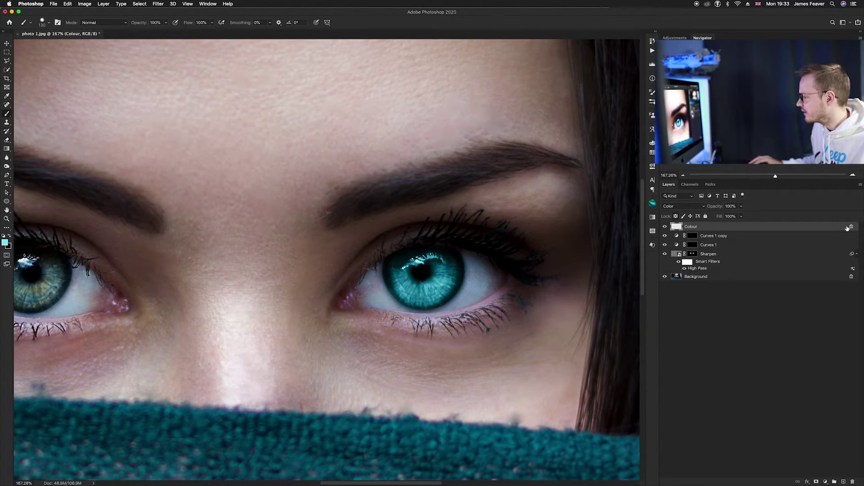
Unlock the Colour layer's transparent pixels and paint the other eye's iris in the same pale cyan with a size 84 brush.
scroll(58, 288, "up", 5)
mouse_move(354, 269)
left_mouse_down()
mouse_move(261, 247)
mouse_move(270, 270)
mouse_move(290, 279)
mouse_move(289, 270)
mouse_move(276, 269)
mouse_move(251, 281)
mouse_move(311, 333)
mouse_move(378, 289)
mouse_move(386, 228)
mouse_move(270, 222)
mouse_move(372, 241)
mouse_move(352, 320)
mouse_move(266, 297)
mouse_move(245, 225)
mouse_move(379, 225)
mouse_move(363, 300)
mouse_move(247, 248)
mouse_move(338, 260)
left_mouse_up()
key("super+0")
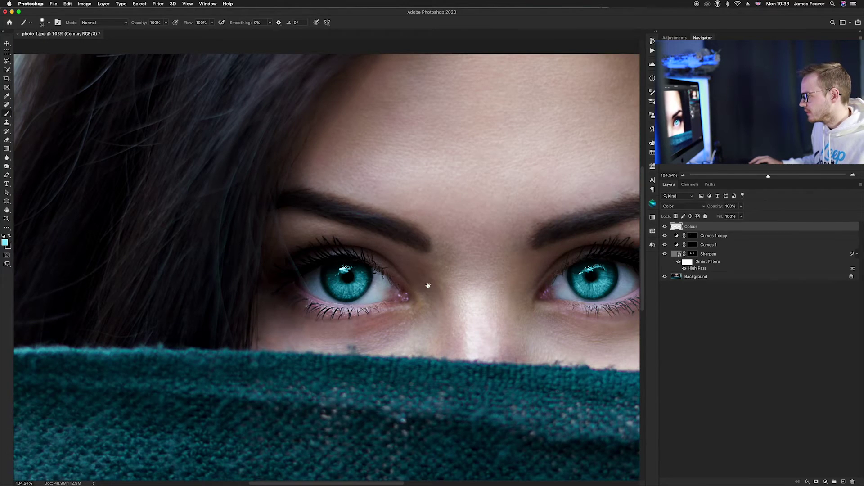
scroll(407, 283, "right", 5)
scroll(247, 281, "left", 2)
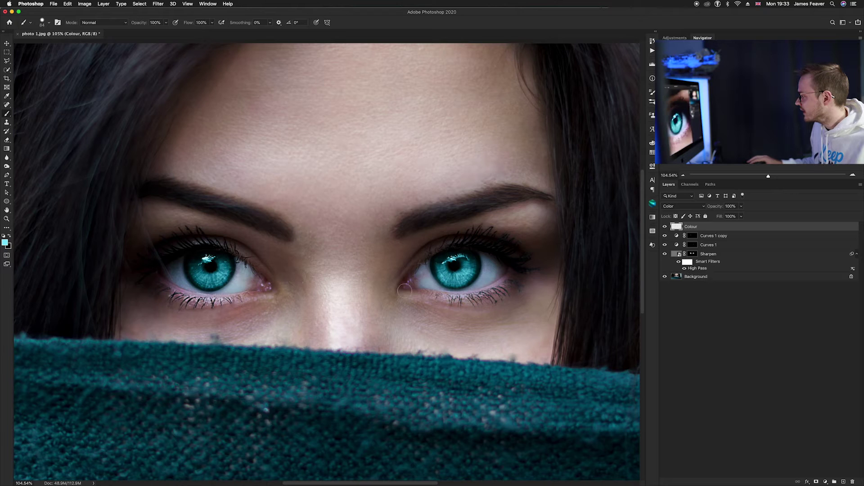
Add a new layer above the Colour layer and name it Highlights.
scroll(477, 270, "up", 5)
left_click_drag(471, 264, 429, 287)
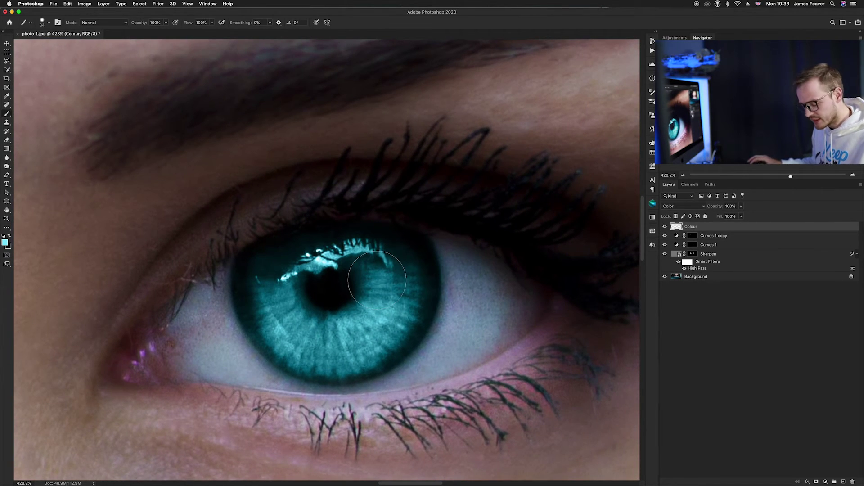
key("v")
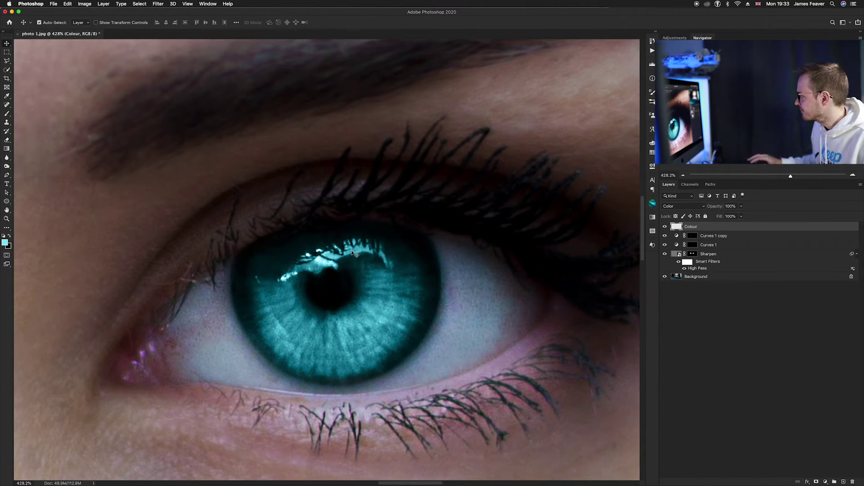
left_click(845, 482)
double_click(692, 227)
type("High")
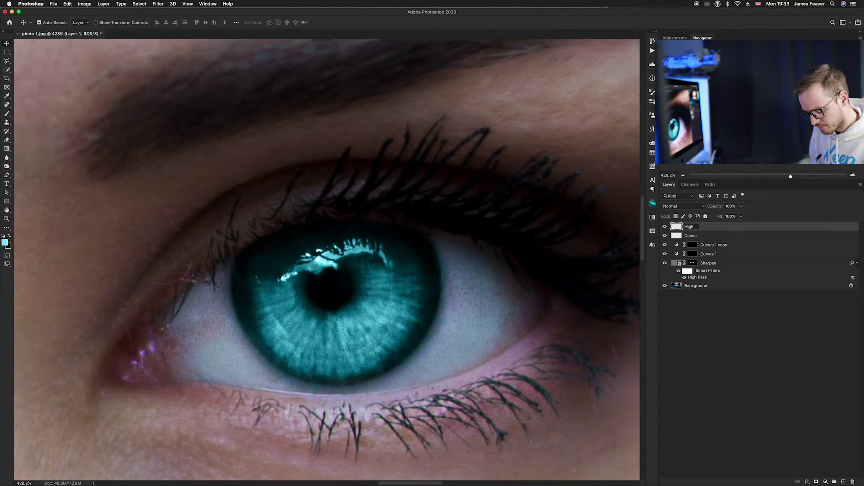
type("lights")
key("Return")
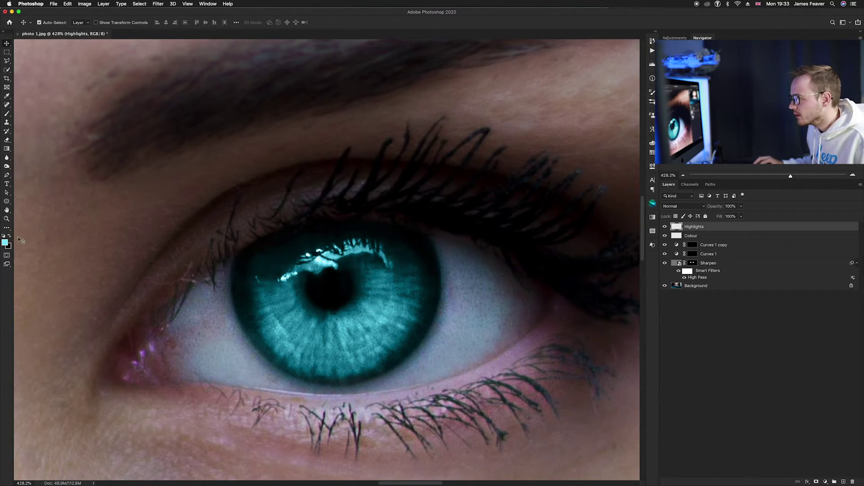
Set the foreground colour to pure white and activate the Brush tool.
left_click(5, 243)
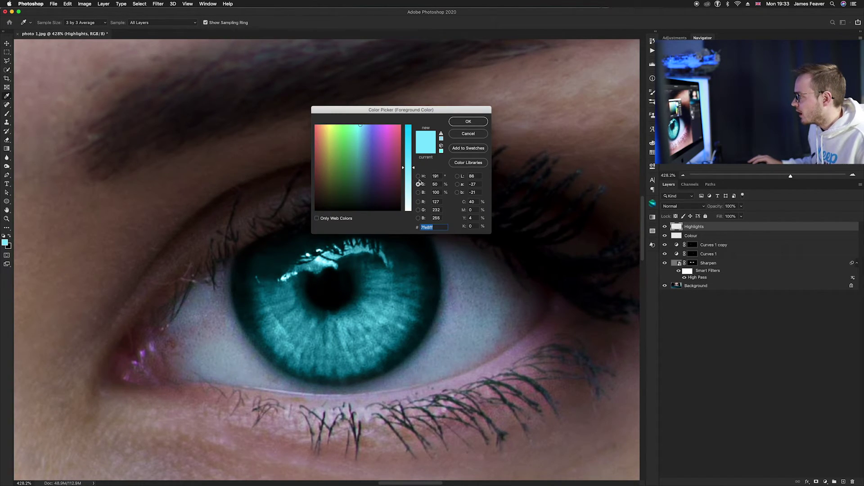
left_click(418, 176)
left_click(316, 126)
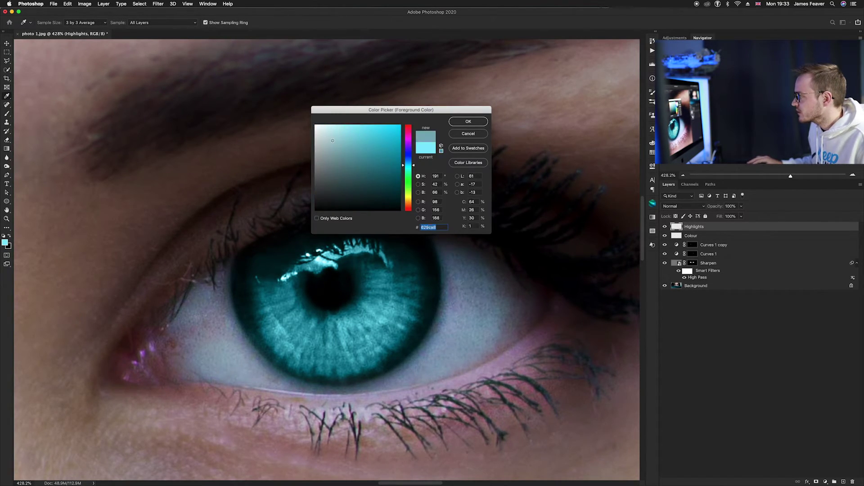
left_click(468, 122)
key("b")
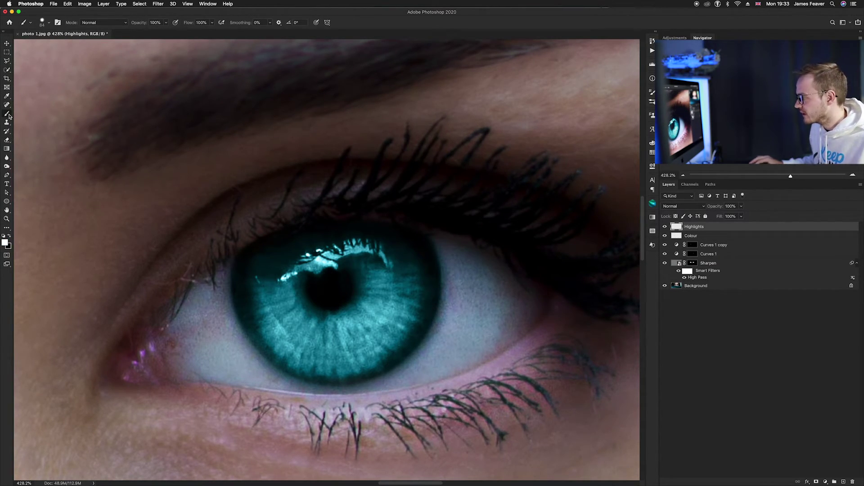
Paint solid white over the reflections at the upper part of both irises on the Highlights layer.
left_click_drag(367, 262, 327, 263)
mouse_move(280, 276)
left_mouse_down()
mouse_move(354, 246)
mouse_move(391, 263)
mouse_move(346, 254)
mouse_move(327, 277)
left_mouse_up()
scroll(327, 276, "down", 5)
scroll(288, 262, "up", 5)
scroll(270, 256, "left", 5)
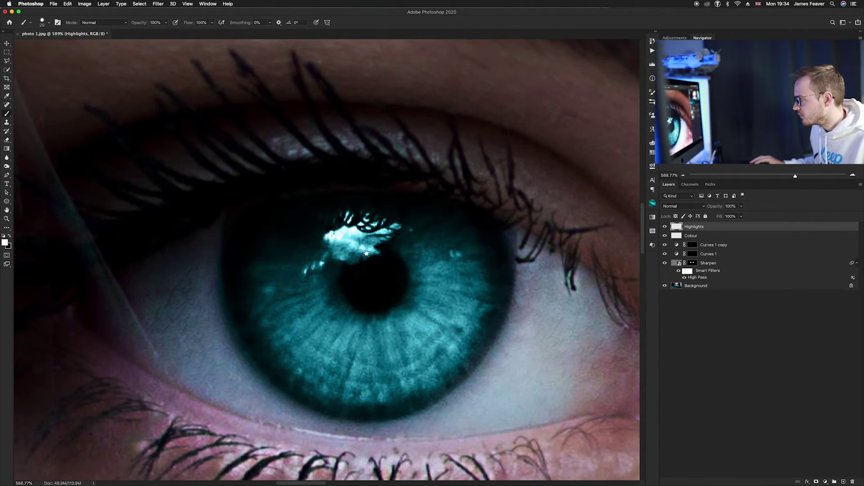
scroll(270, 252, "right", 5)
scroll(270, 252, "up", 1)
mouse_move(328, 247)
left_mouse_down()
mouse_move(333, 235)
mouse_move(270, 250)
mouse_move(268, 266)
mouse_move(320, 252)
mouse_move(242, 279)
mouse_move(295, 255)
left_mouse_up()
scroll(325, 252, "down", 3)
scroll(325, 252, "down", 3)
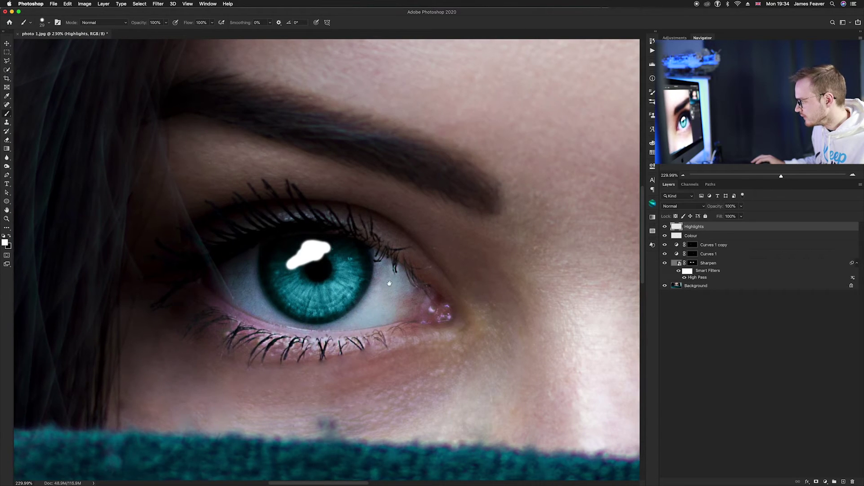
Add a soft white spot to the lower-left part of each iris with a larger brush.
scroll(169, 289, "right", 10)
scroll(389, 276, "up", 2)
left_click_drag(345, 290, 367, 193)
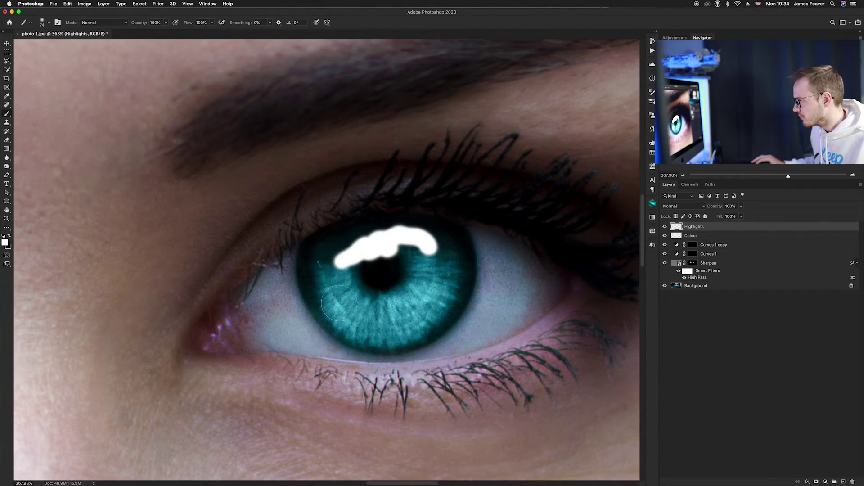
scroll(435, 294, "right", 10)
scroll(436, 294, "down", 2)
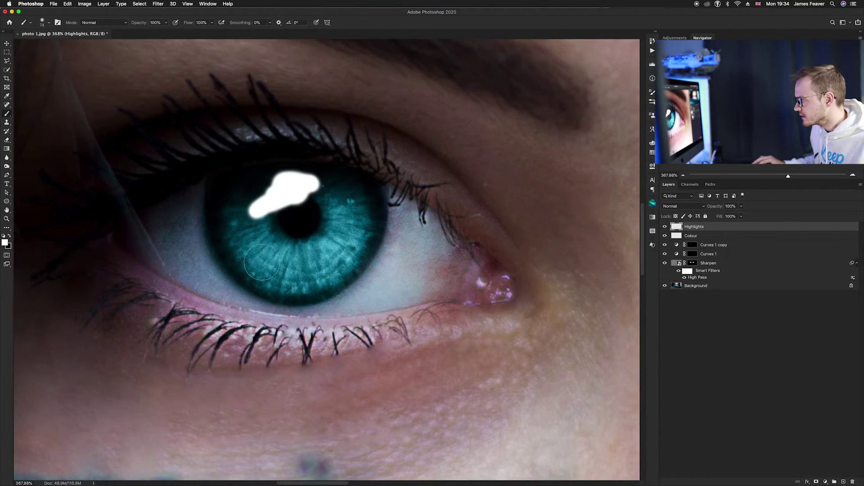
left_click(247, 257)
scroll(334, 258, "down", 3)
scroll(333, 257, "right", 8)
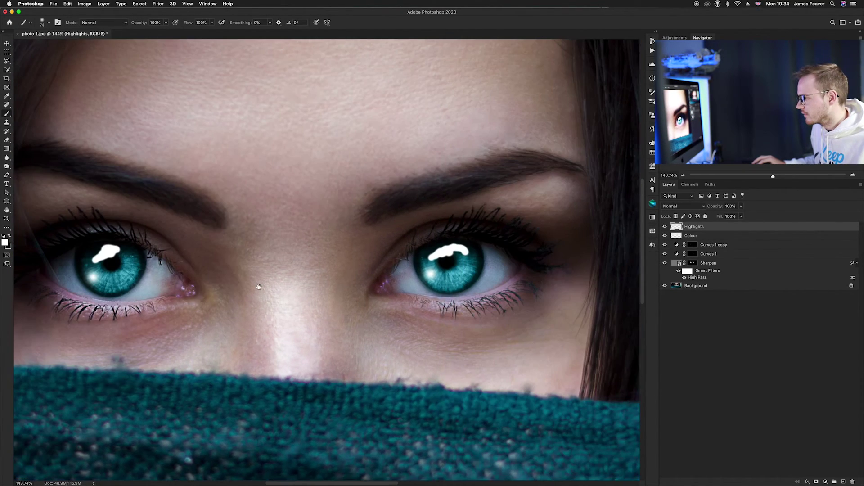
scroll(499, 251, "up", 2)
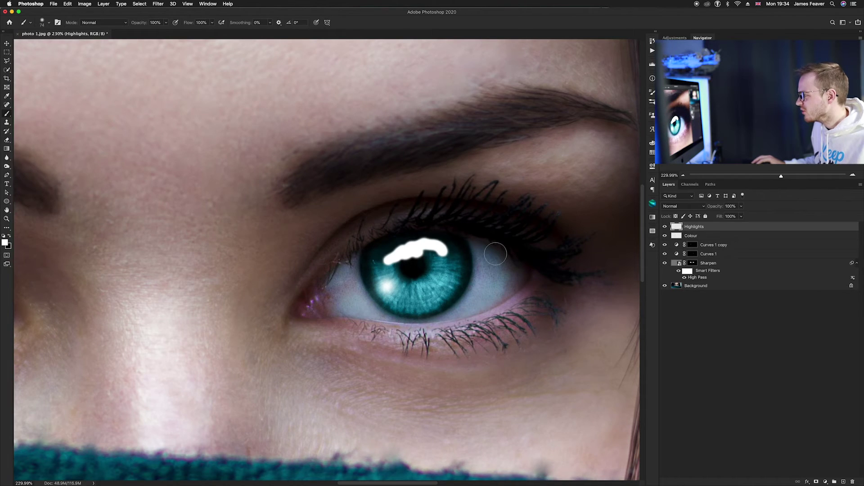
scroll(494, 251, "up", 3)
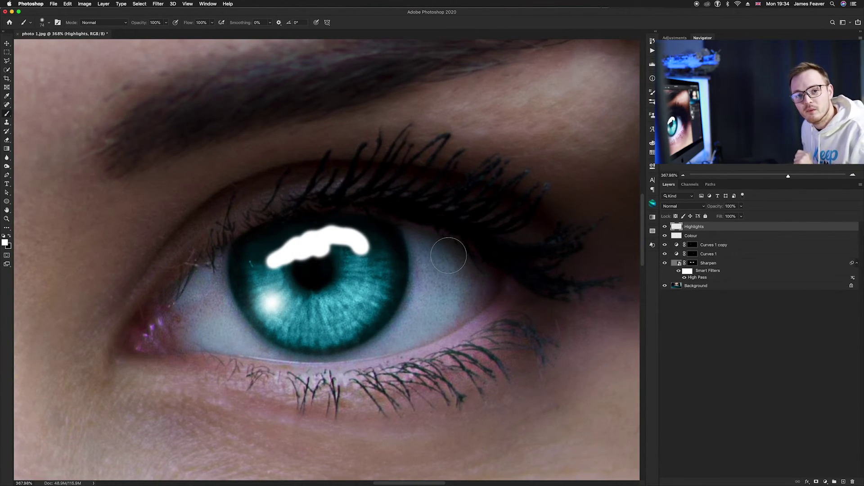
Change the Highlights layer's blend mode to Screen.
key("v")
left_click(671, 207)
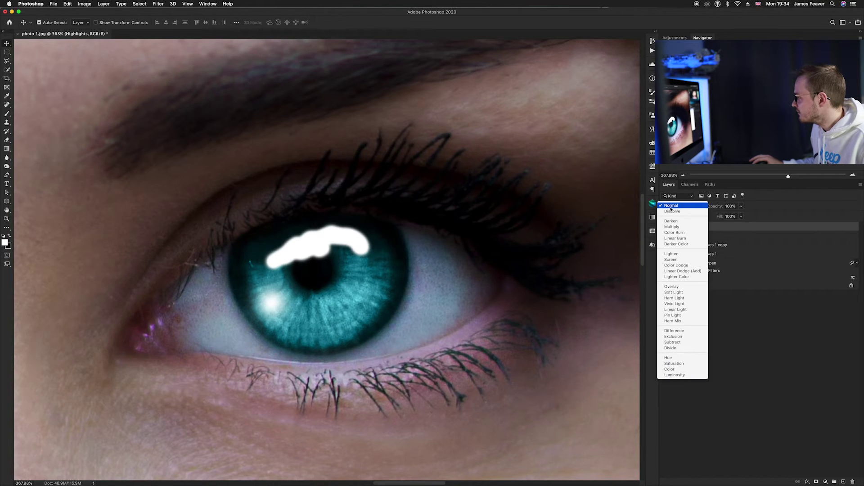
left_click(672, 260)
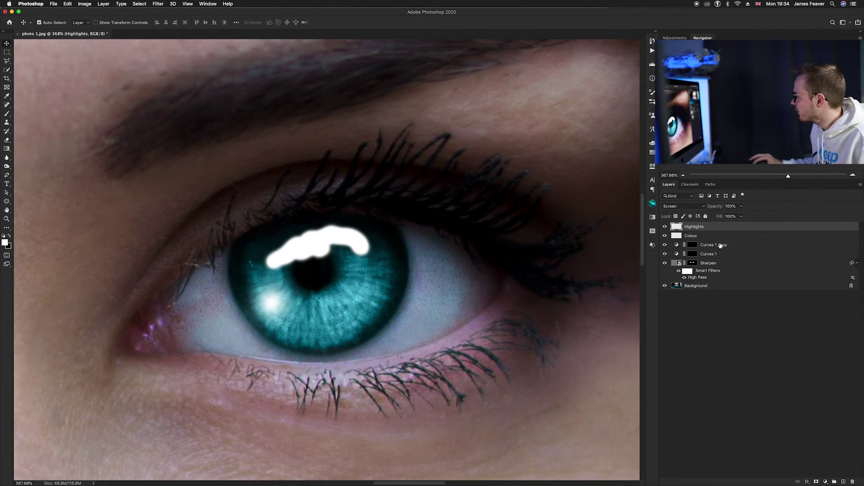
Set the Highlights layer's Blend If shadow range for the underlying layer to a split of about 36 / 206 and apply it.
double_click(731, 230)
left_click_drag(653, 165, 596, 141)
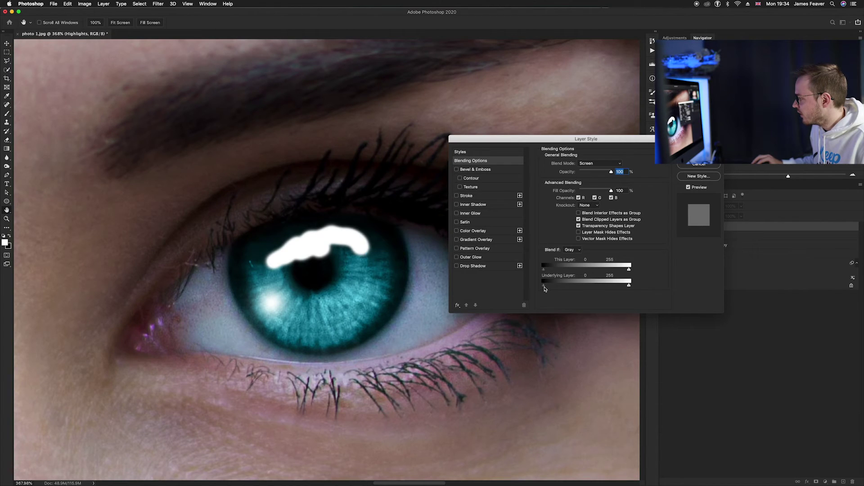
left_click_drag(544, 288, 562, 288)
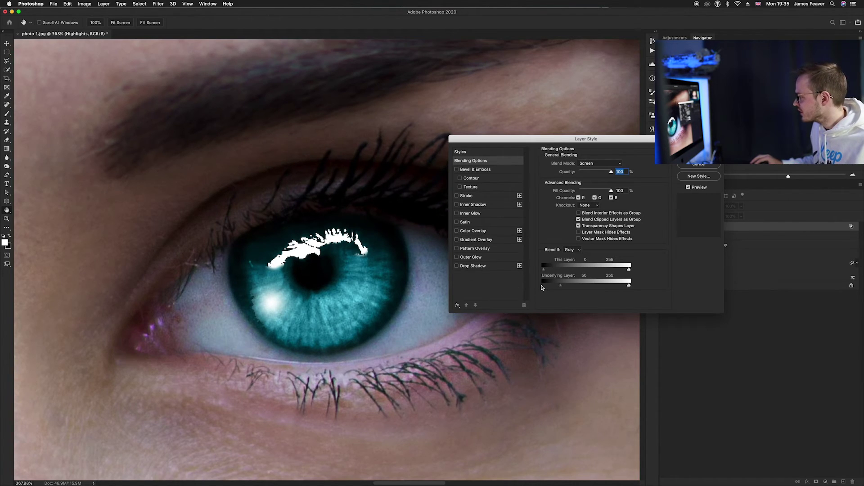
left_click_drag(562, 288, 611, 287)
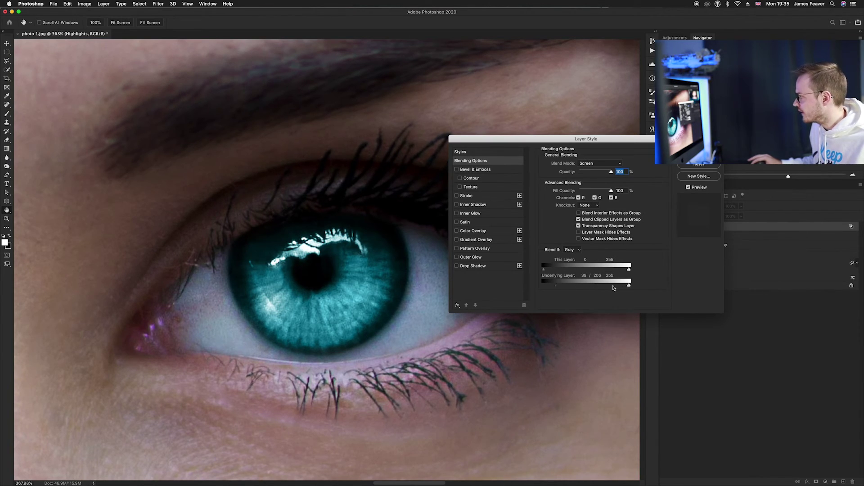
key("Return")
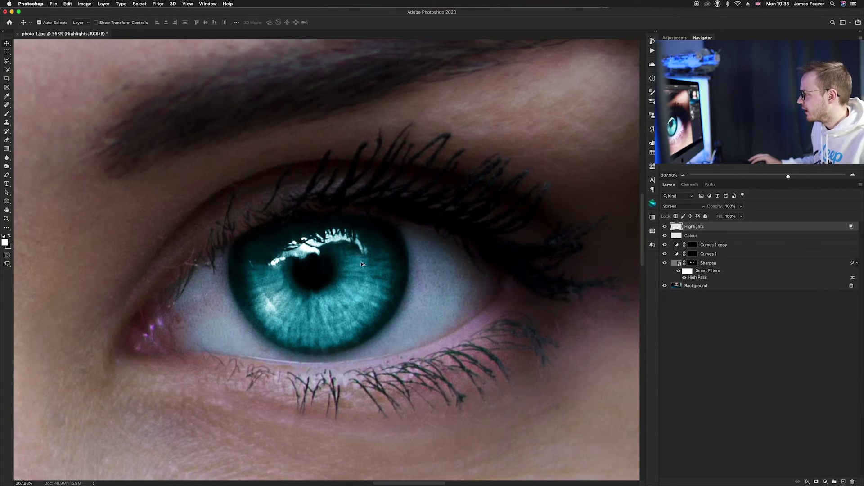
Compare the eyes with and without the Highlights layer, and the original Background photo against the full edit.
left_click(665, 226)
left_click(666, 227)
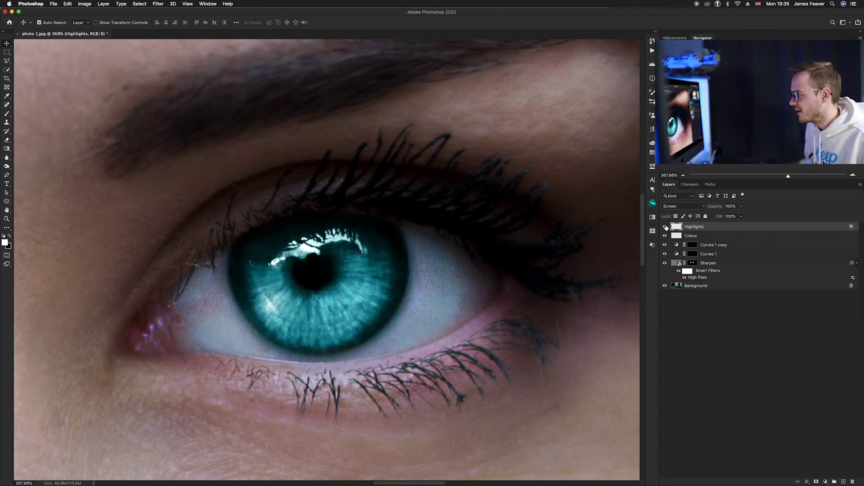
key("super+0")
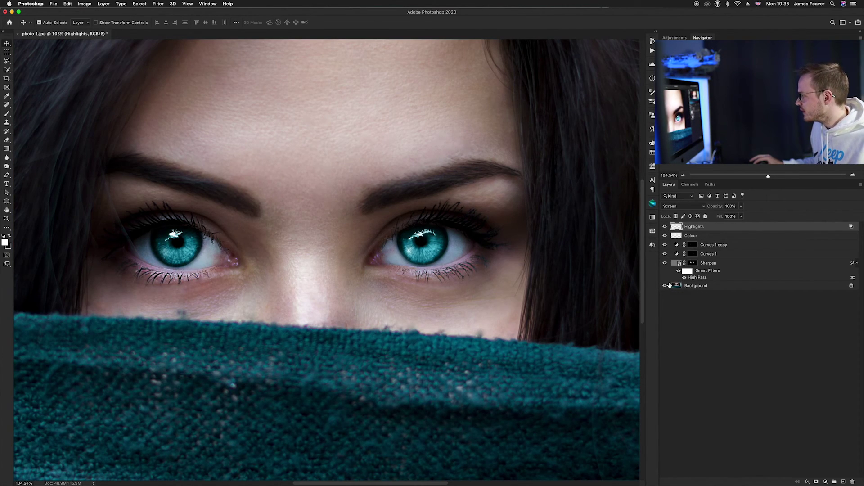
left_click(665, 287, "alt")
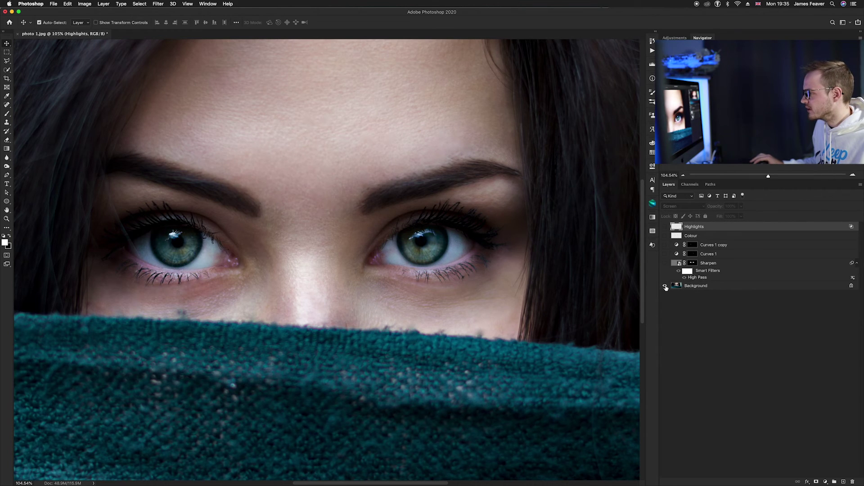
left_click(665, 286, "alt")
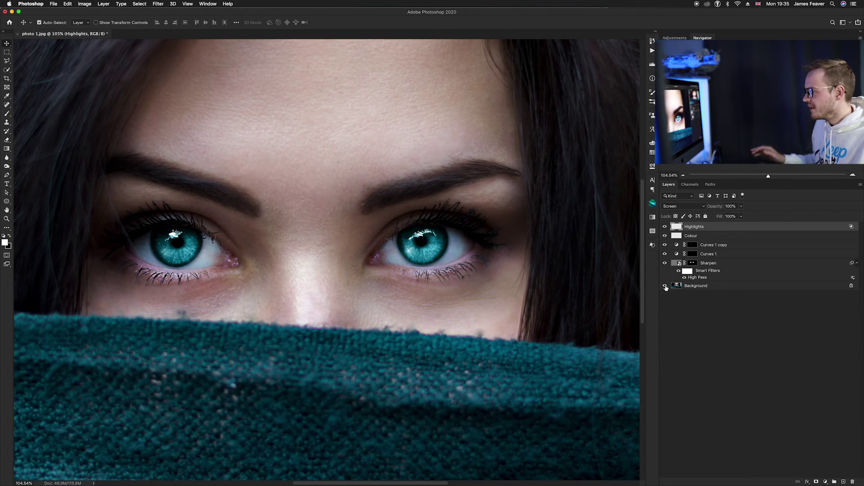